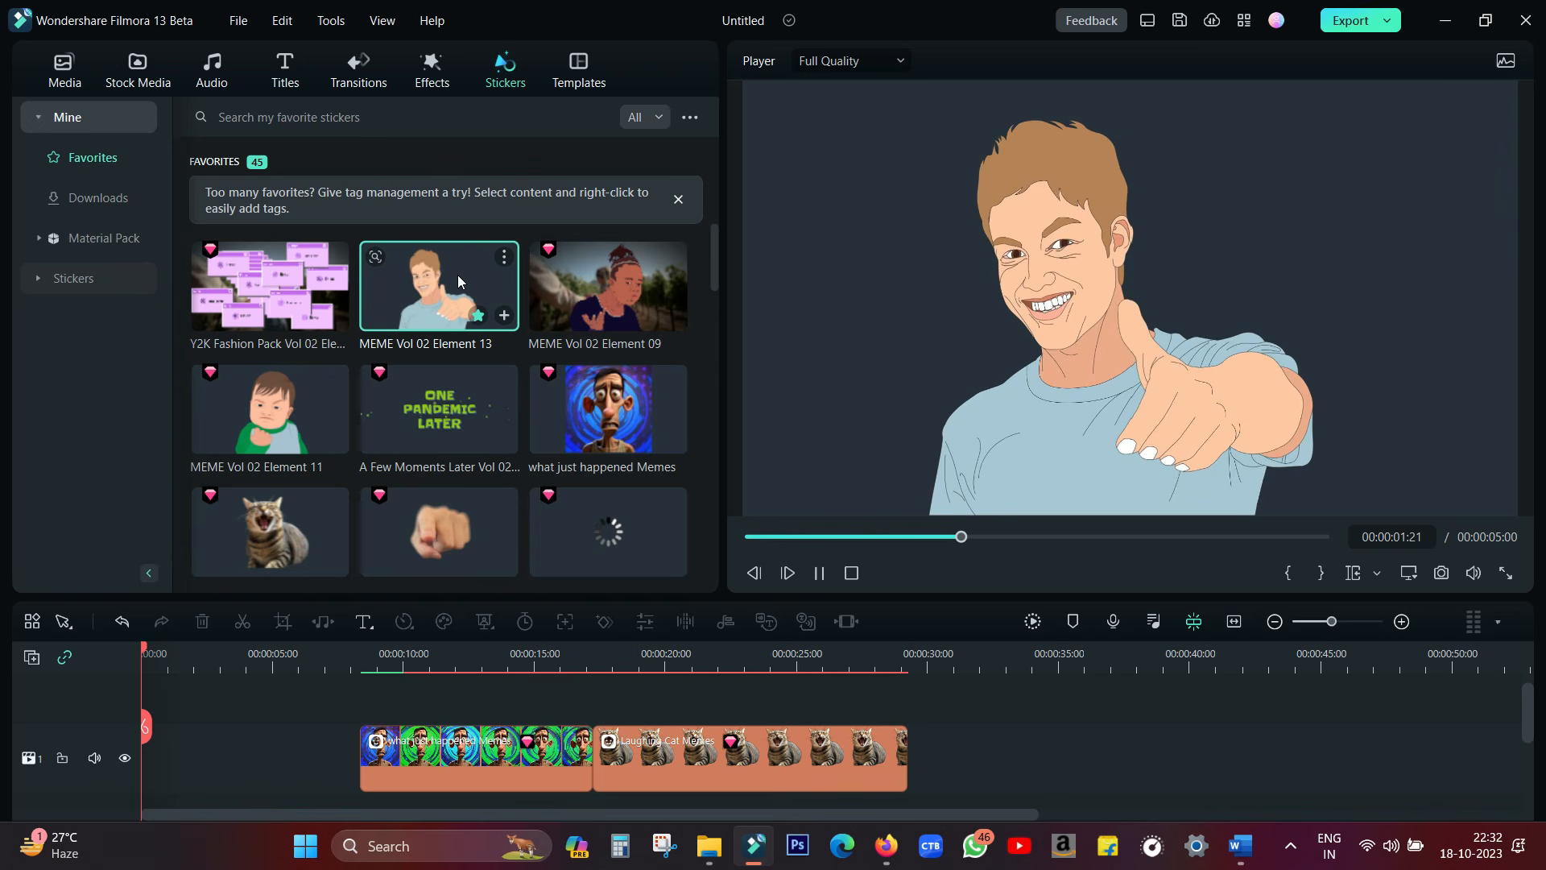
Preview the One Pandemic Later sticker, and browse the Memes category of the stock media library
click(444, 422)
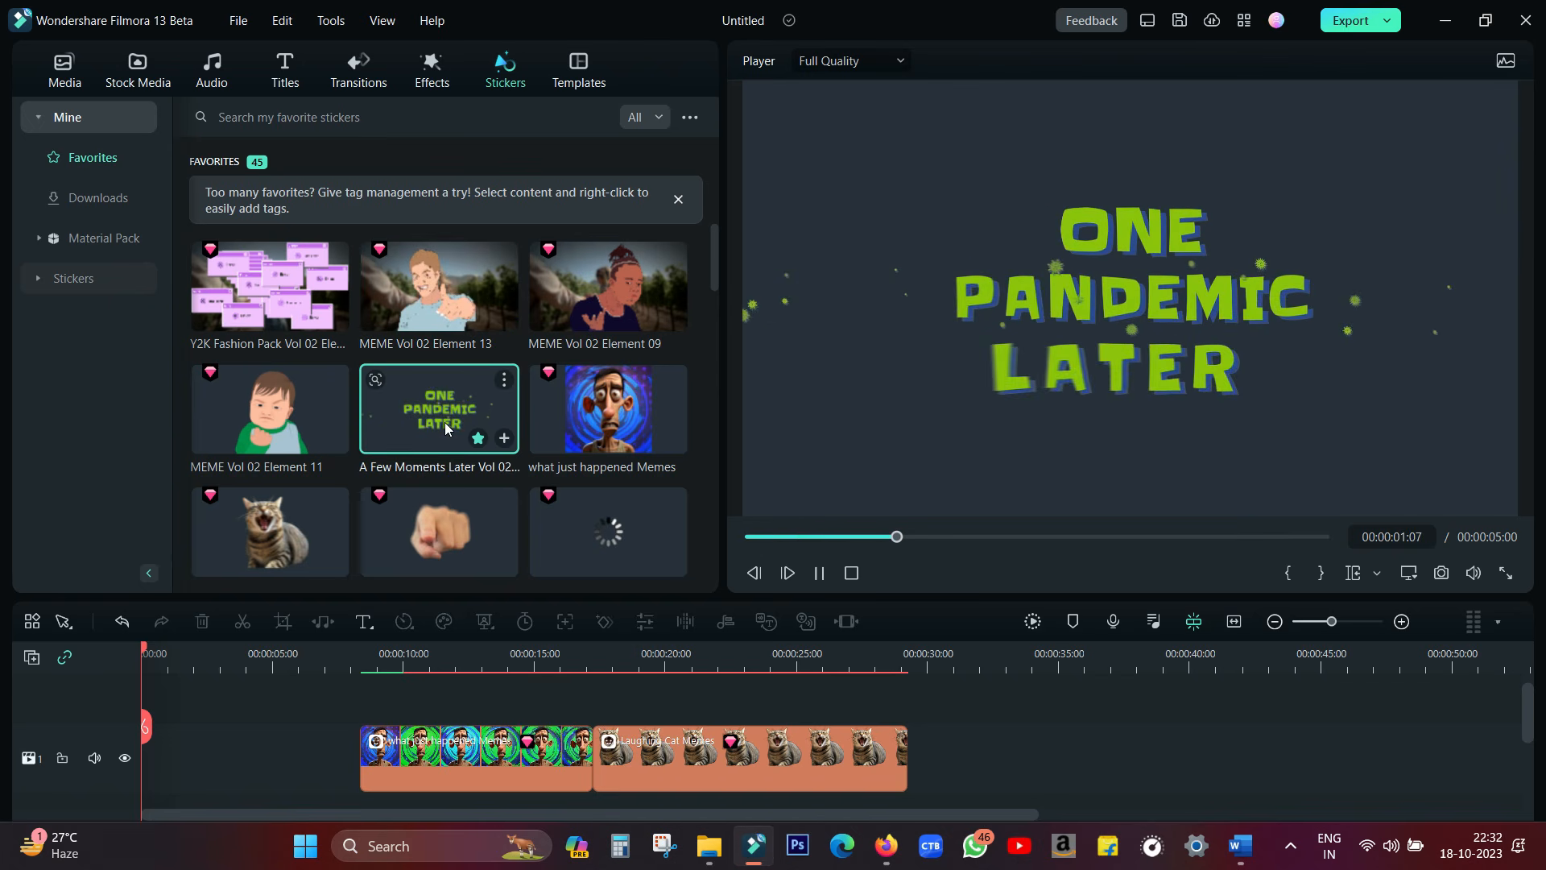
click(145, 68)
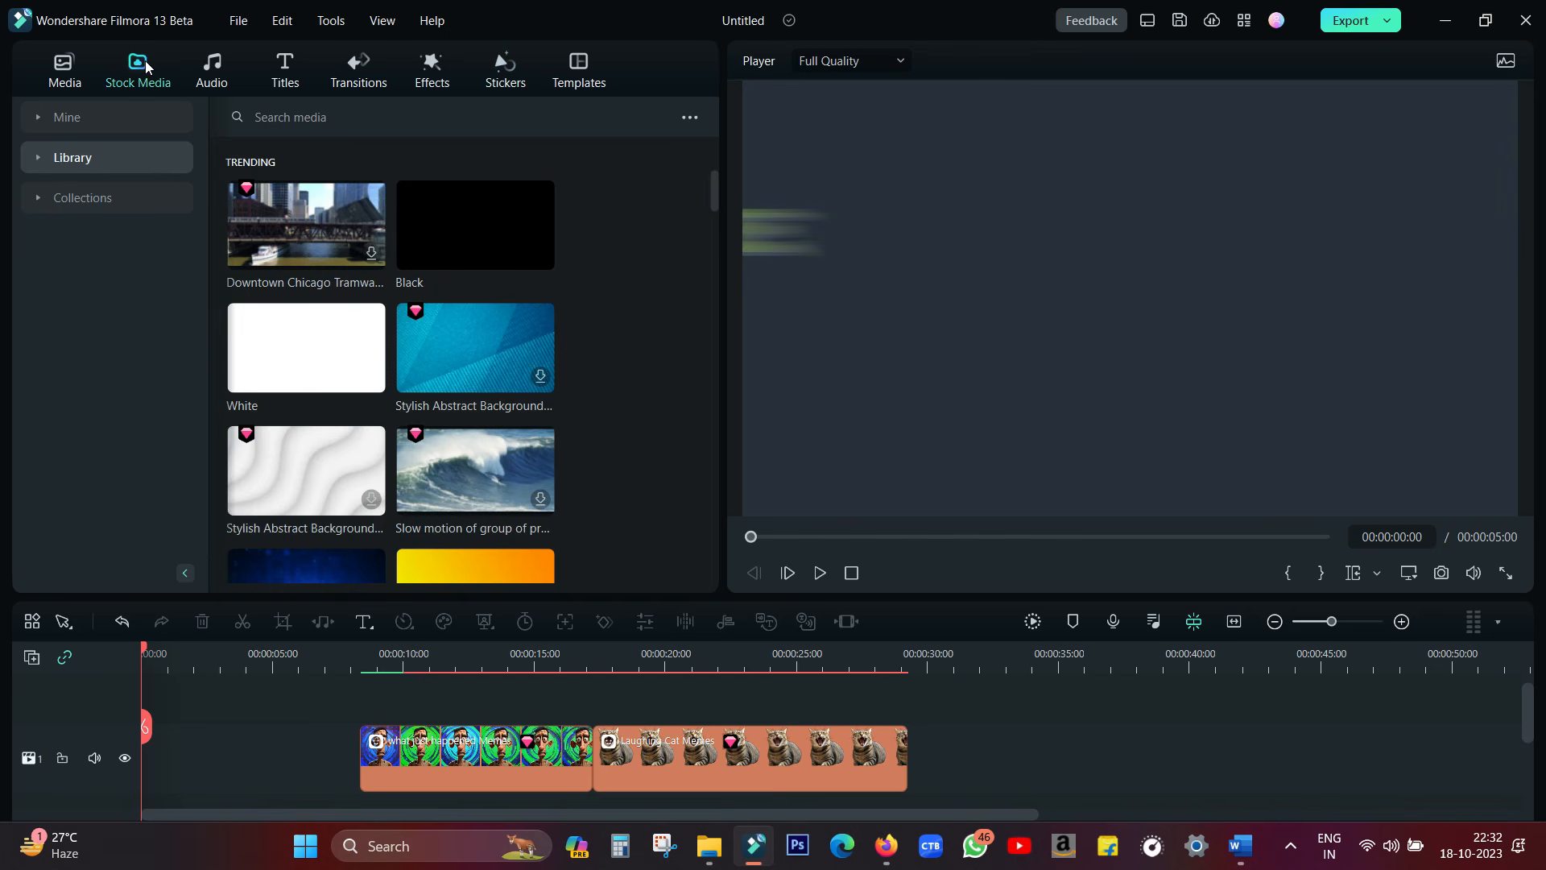
click(58, 161)
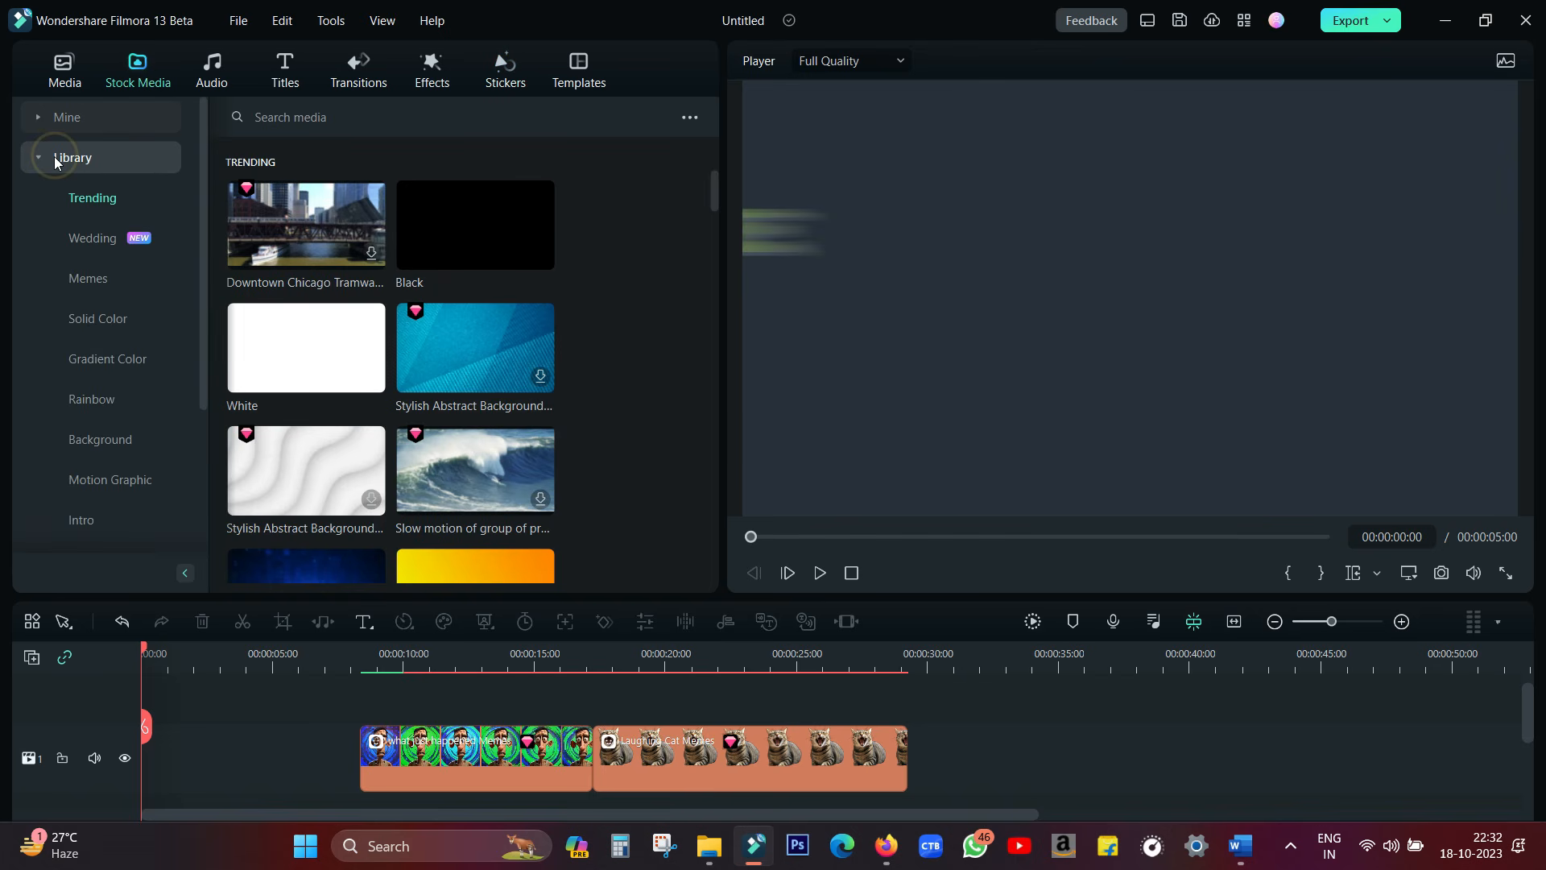
click(87, 280)
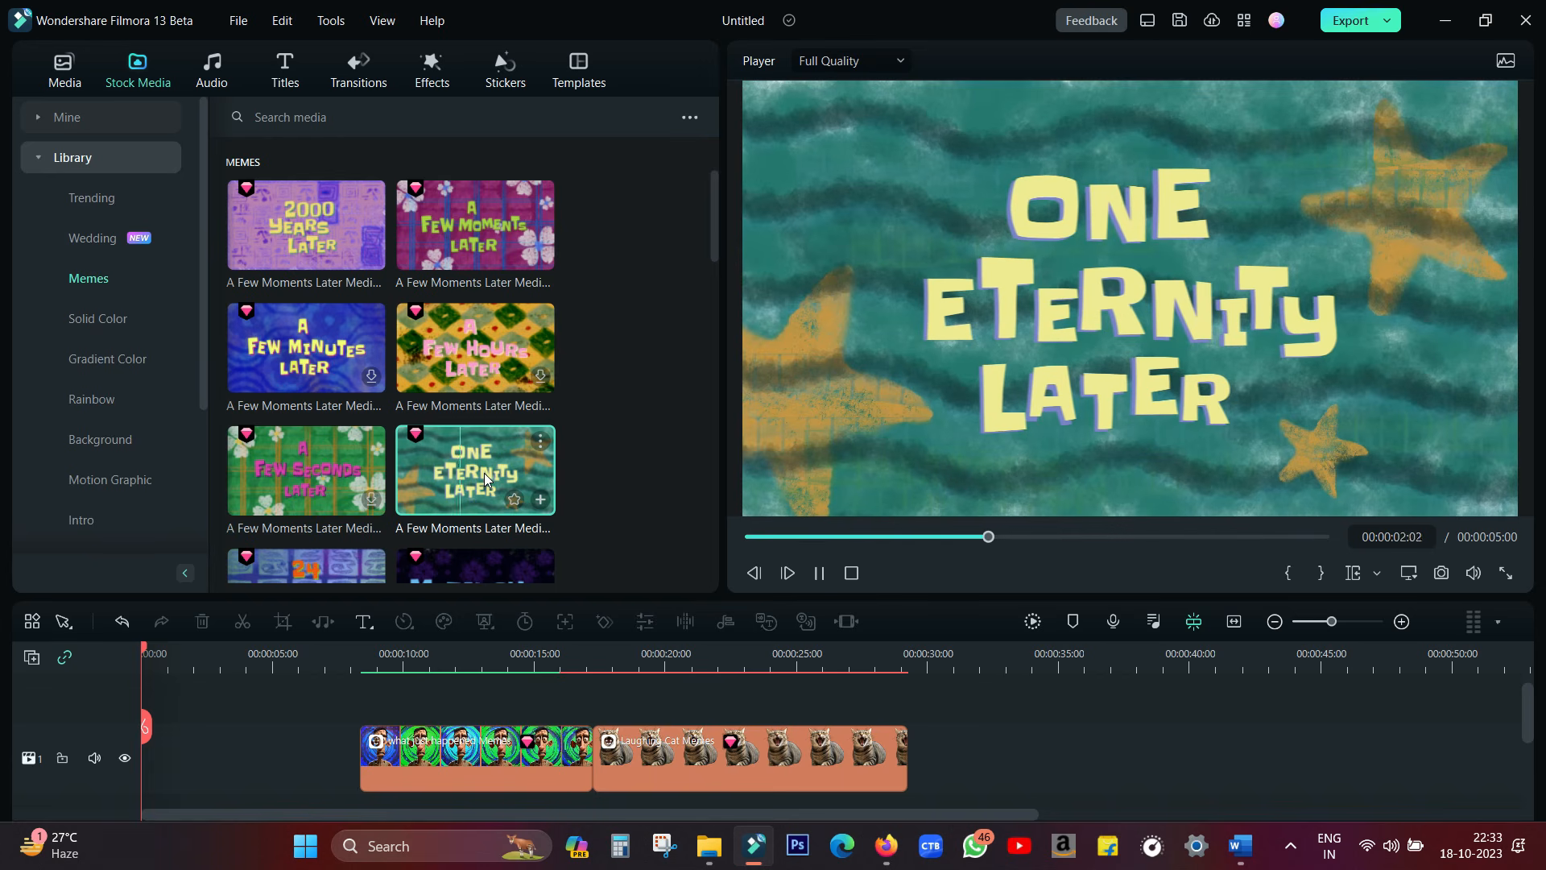
scroll(664, 396, down, 10)
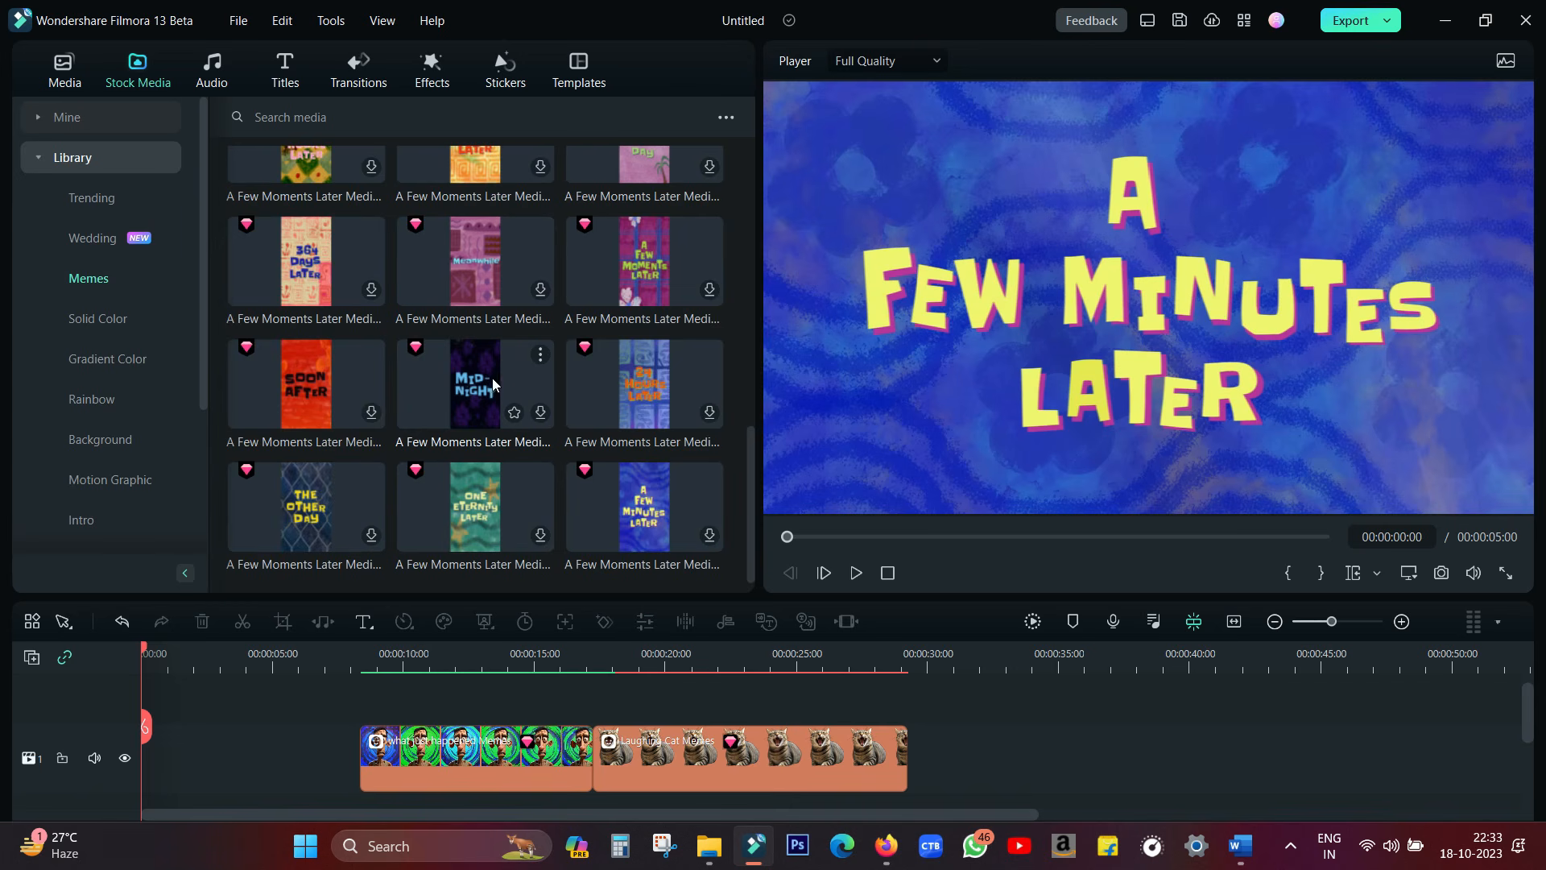
Listen to the Sad Violin, Vine Boom and Nice sounds in the Memes sound effects
click(213, 71)
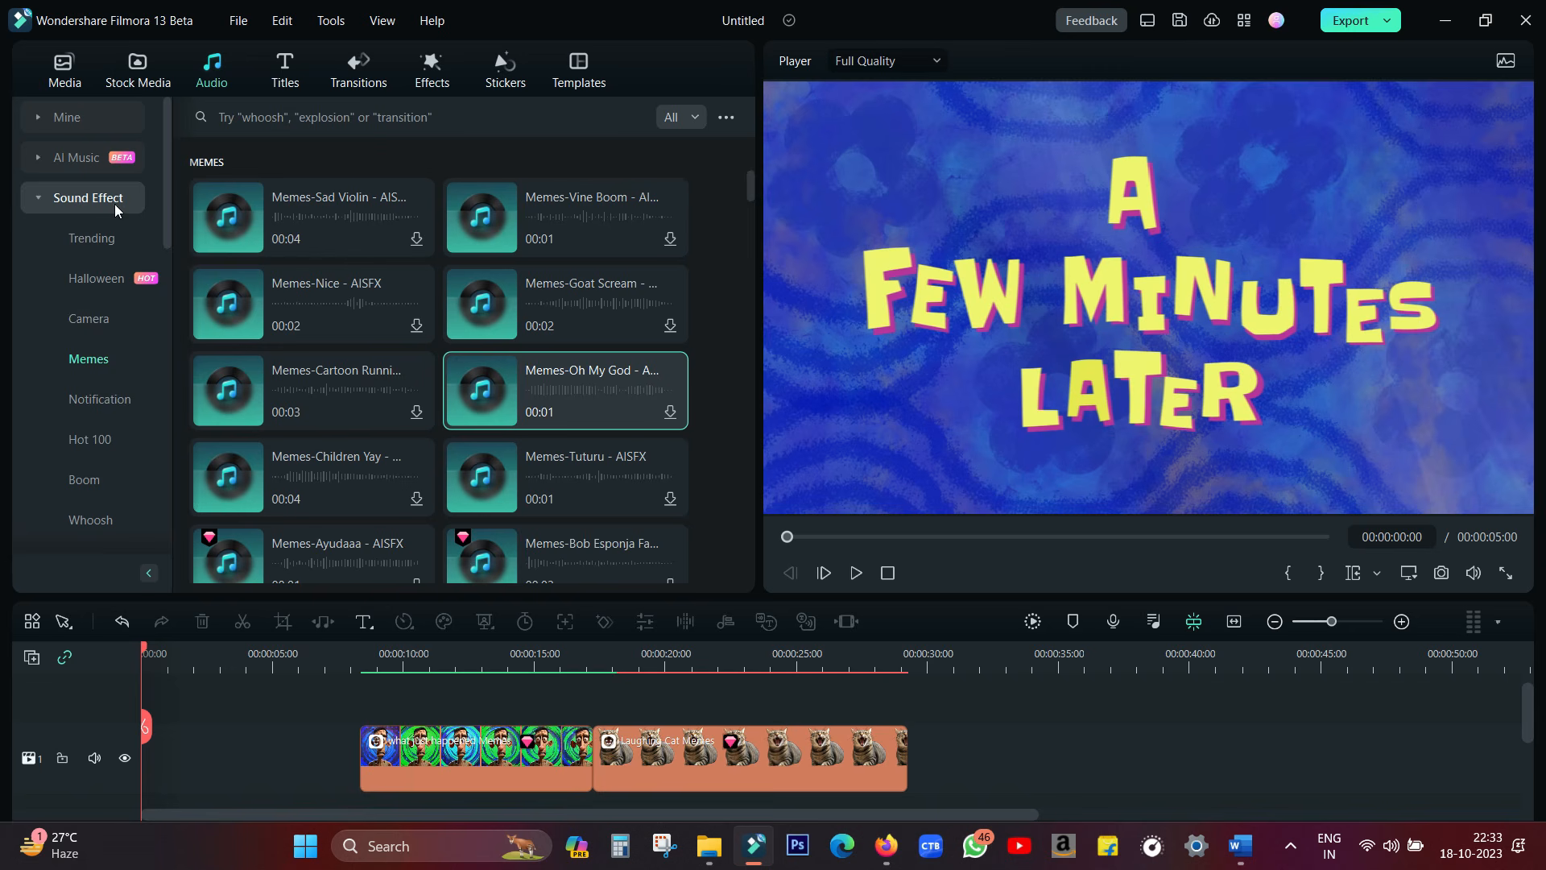
click(90, 358)
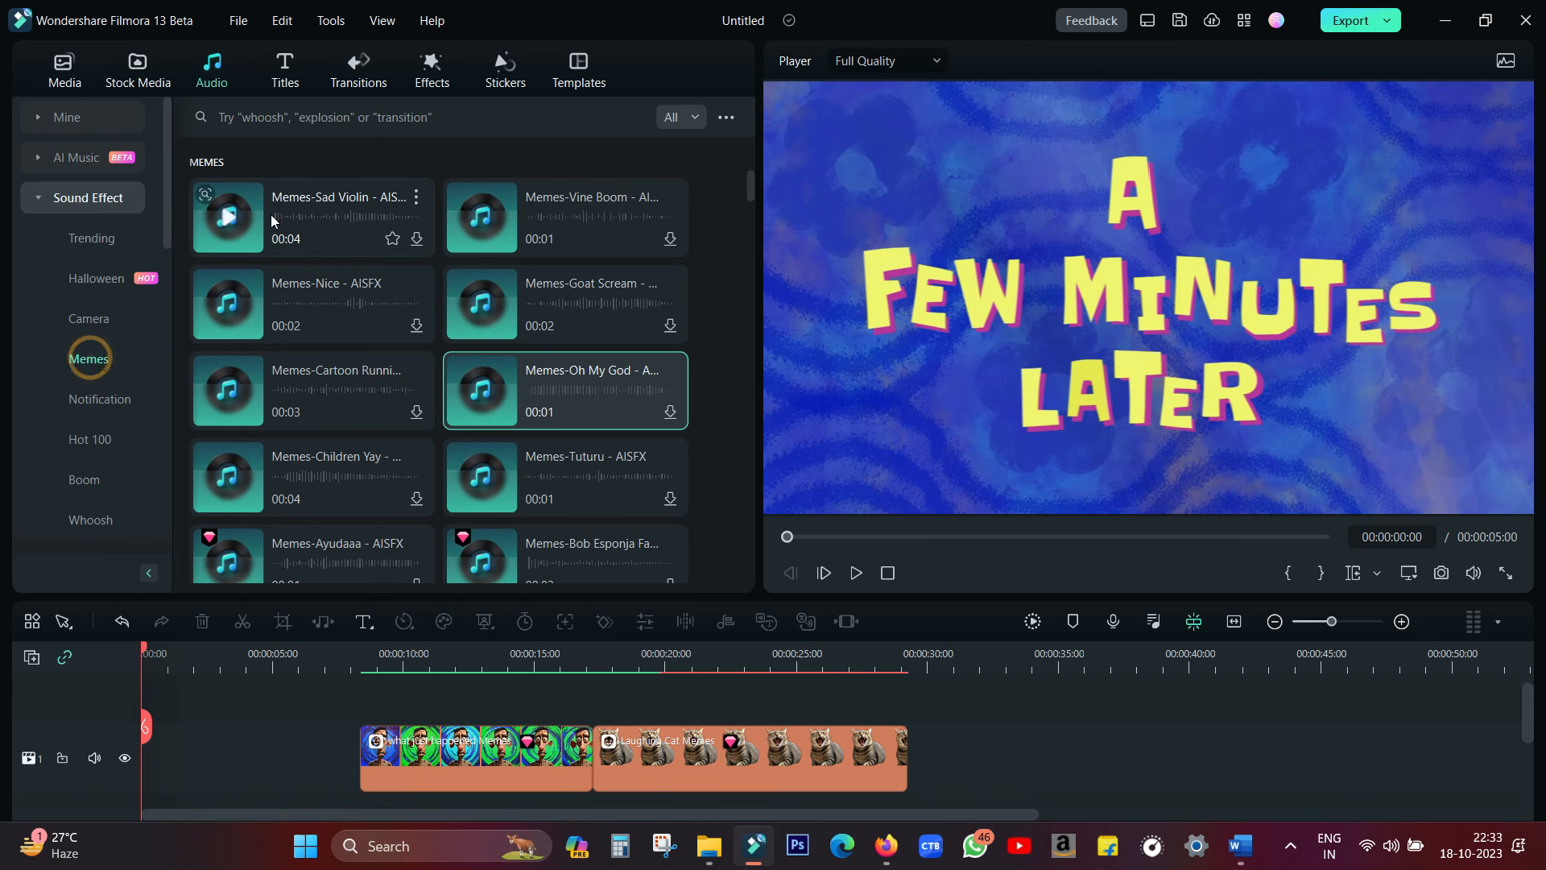
click(225, 218)
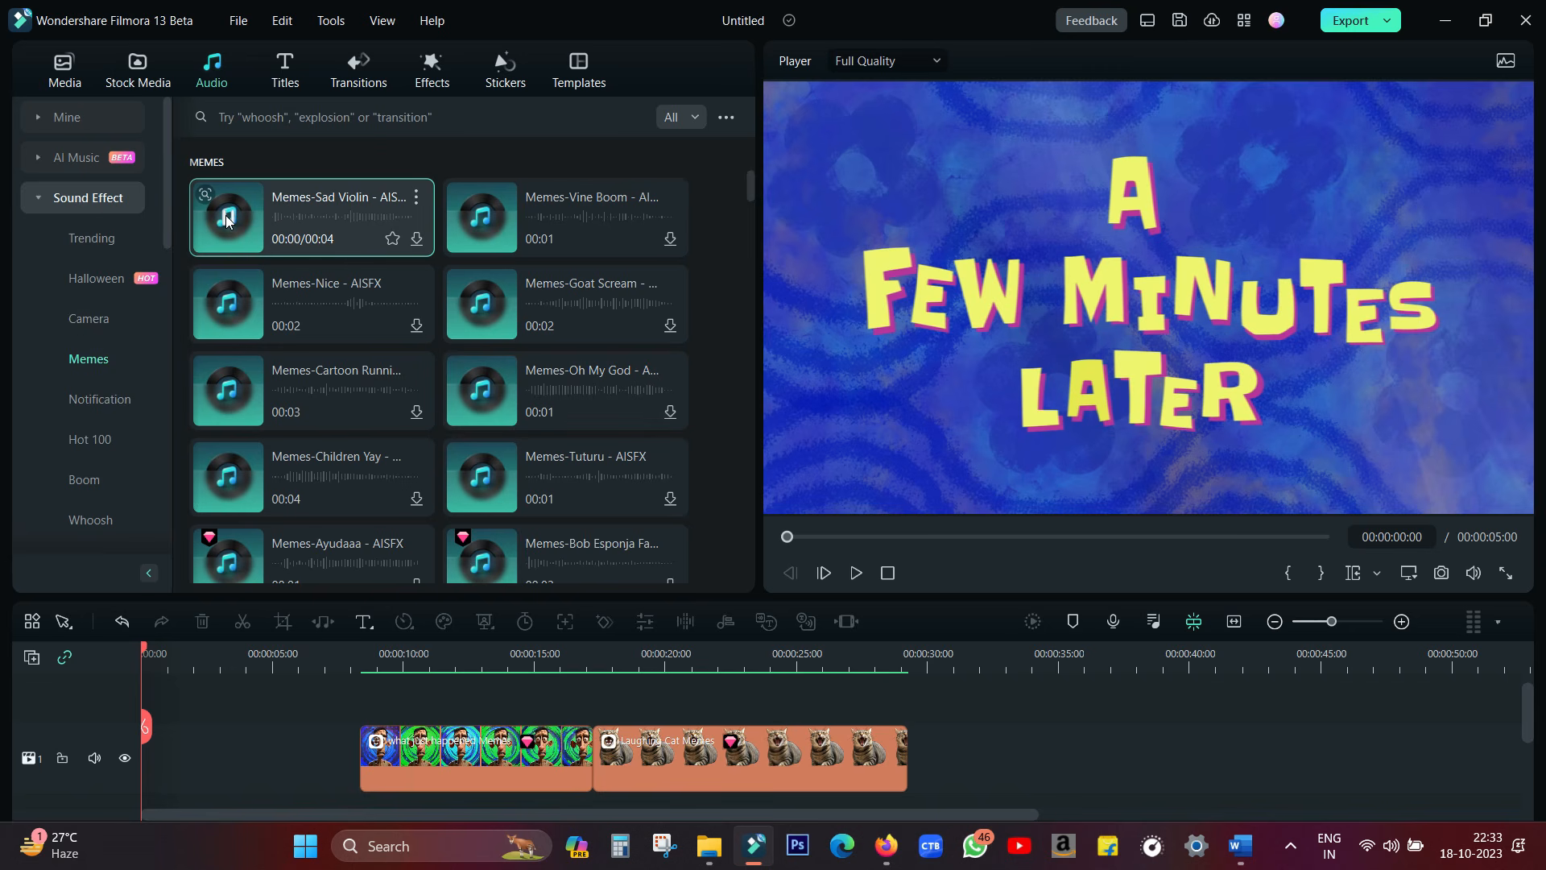
click(483, 220)
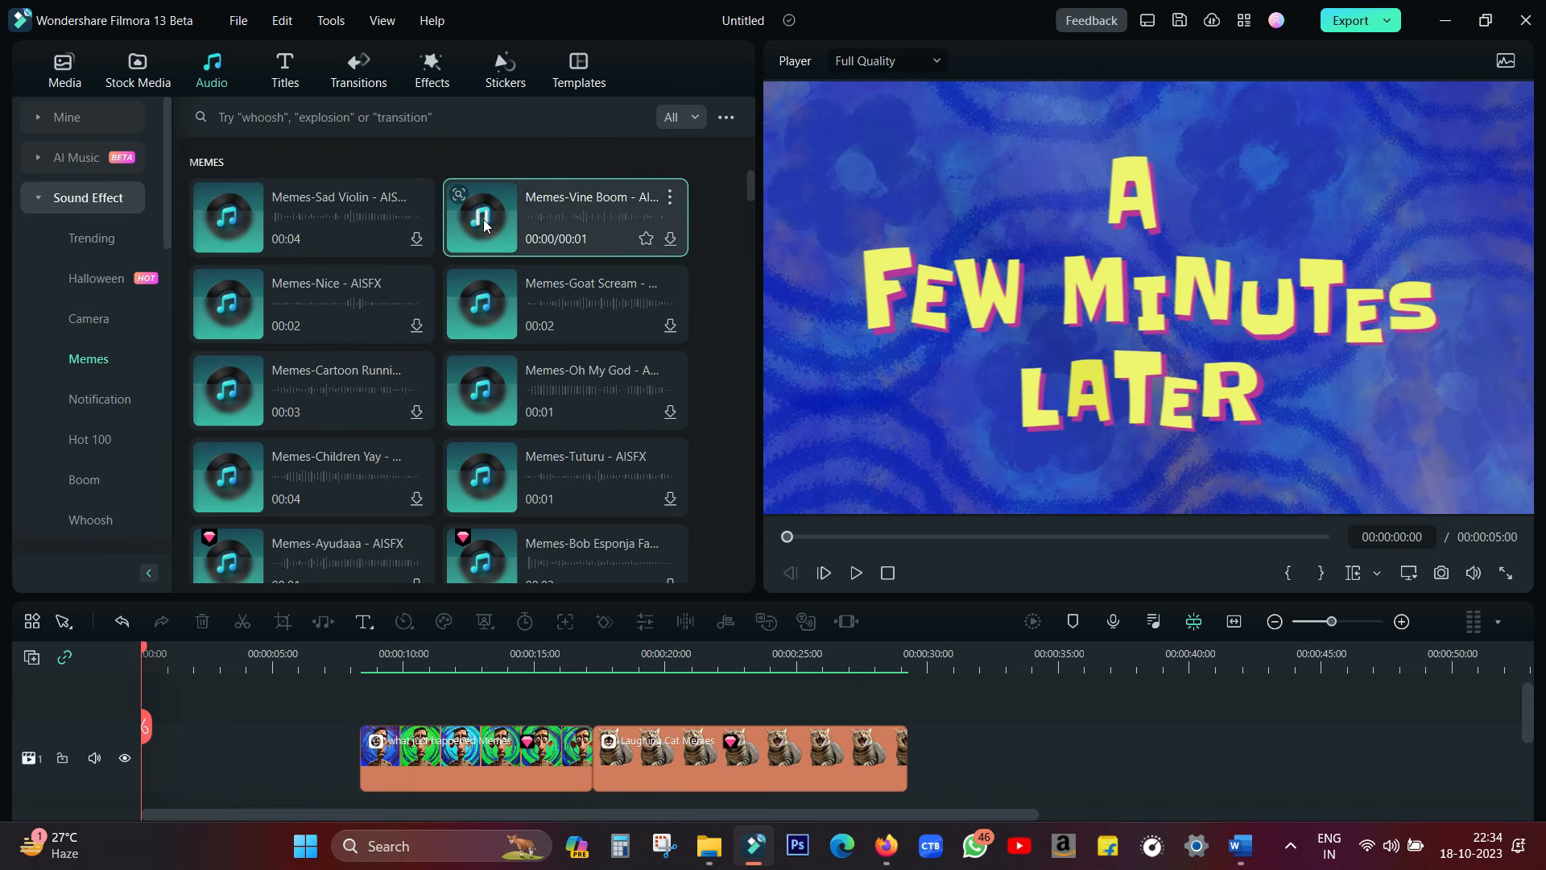
click(484, 219)
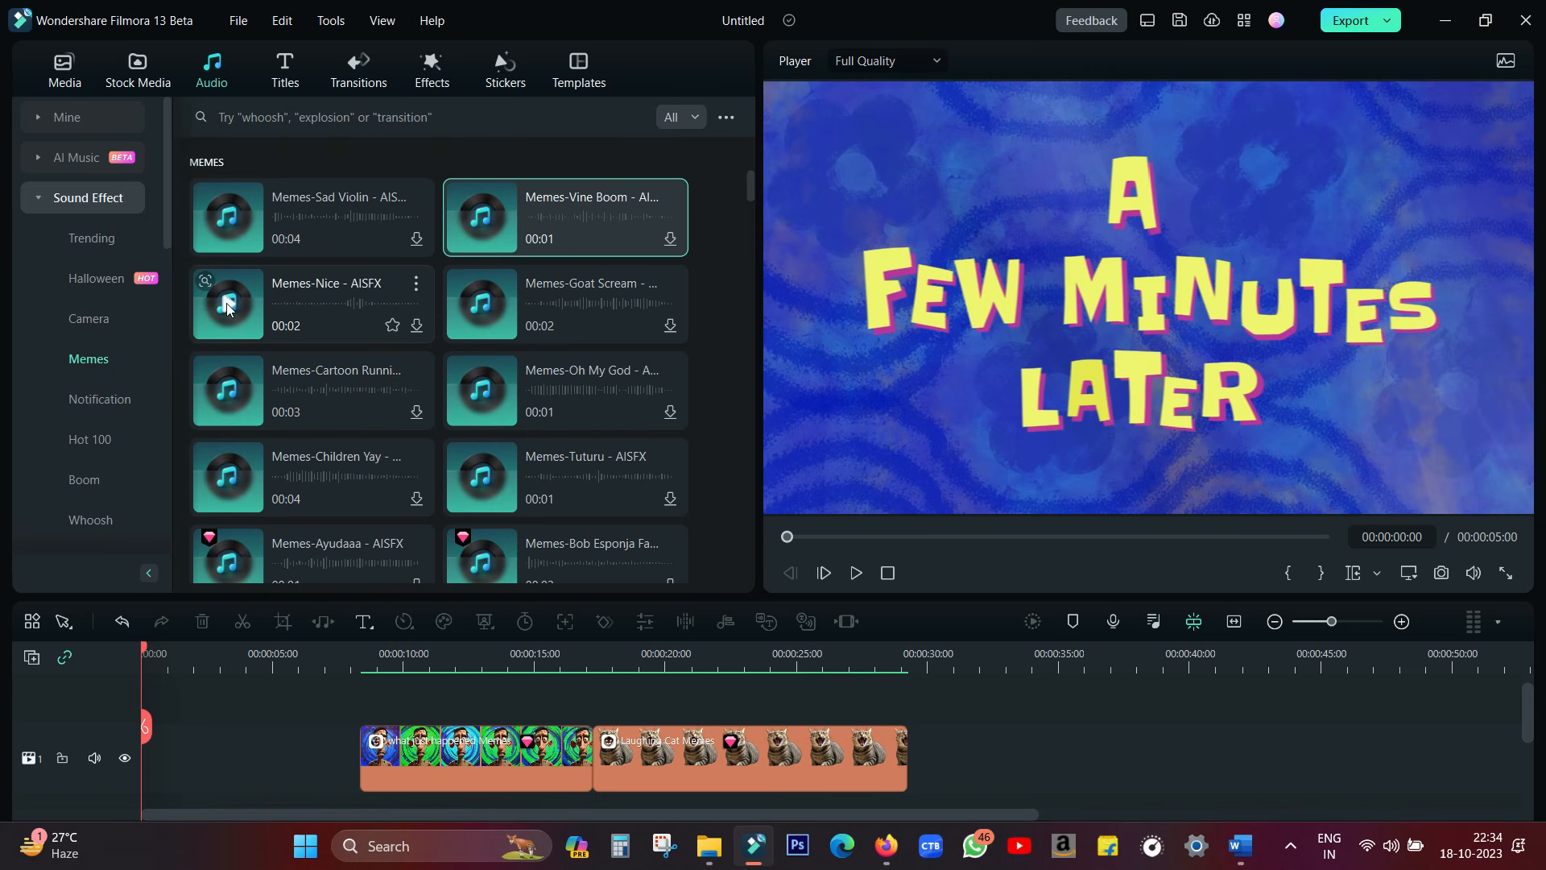
click(227, 308)
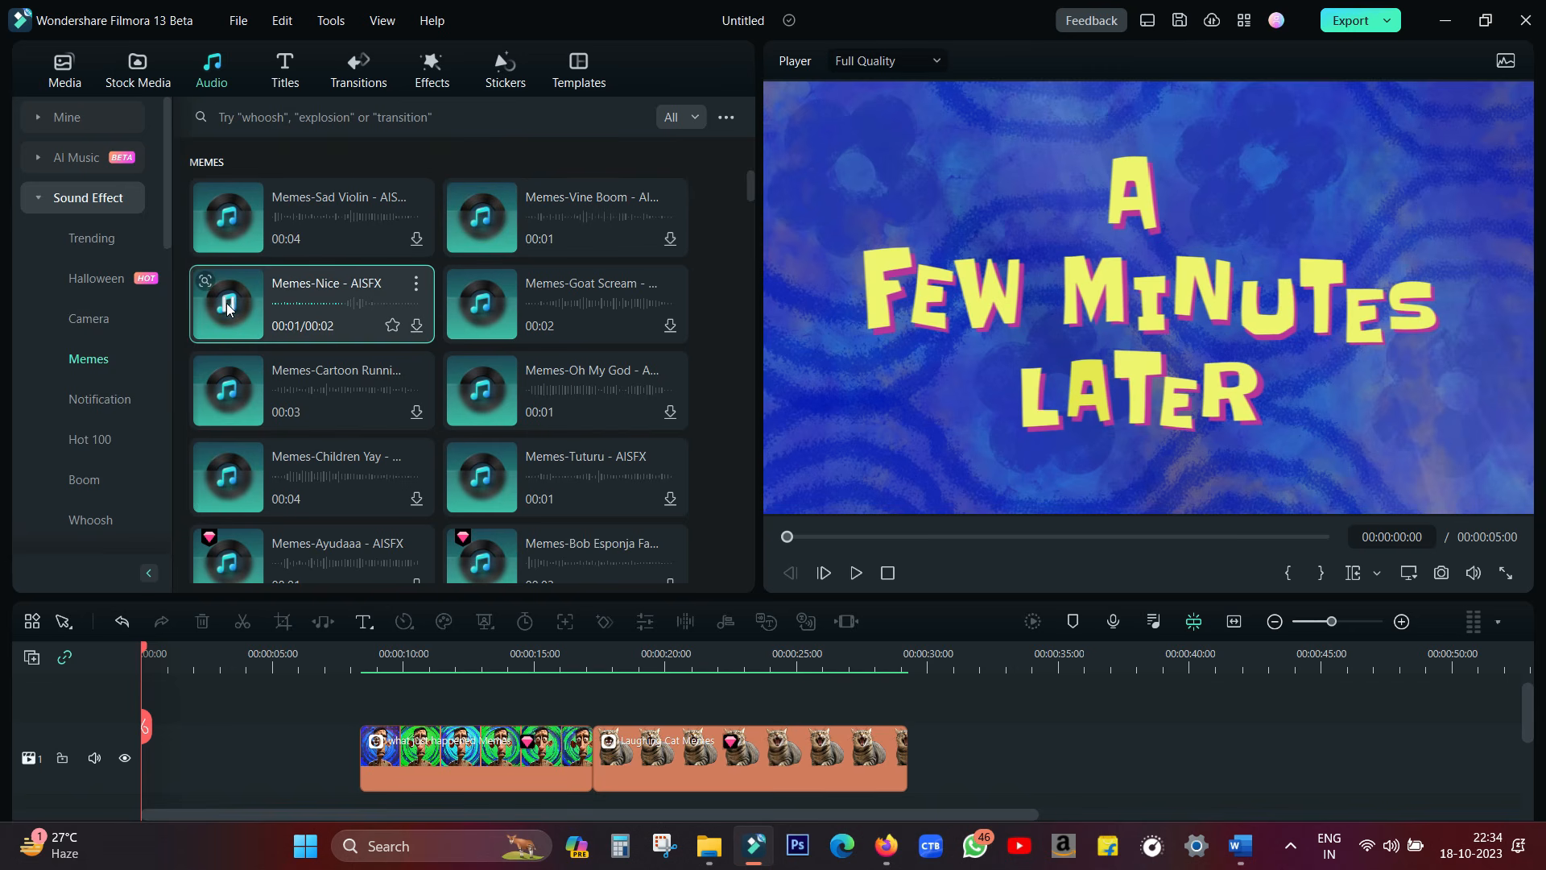
Audition further meme sound effects, including No God Please and the Chipmunk laugh
scroll(228, 307, down, 5)
click(478, 420)
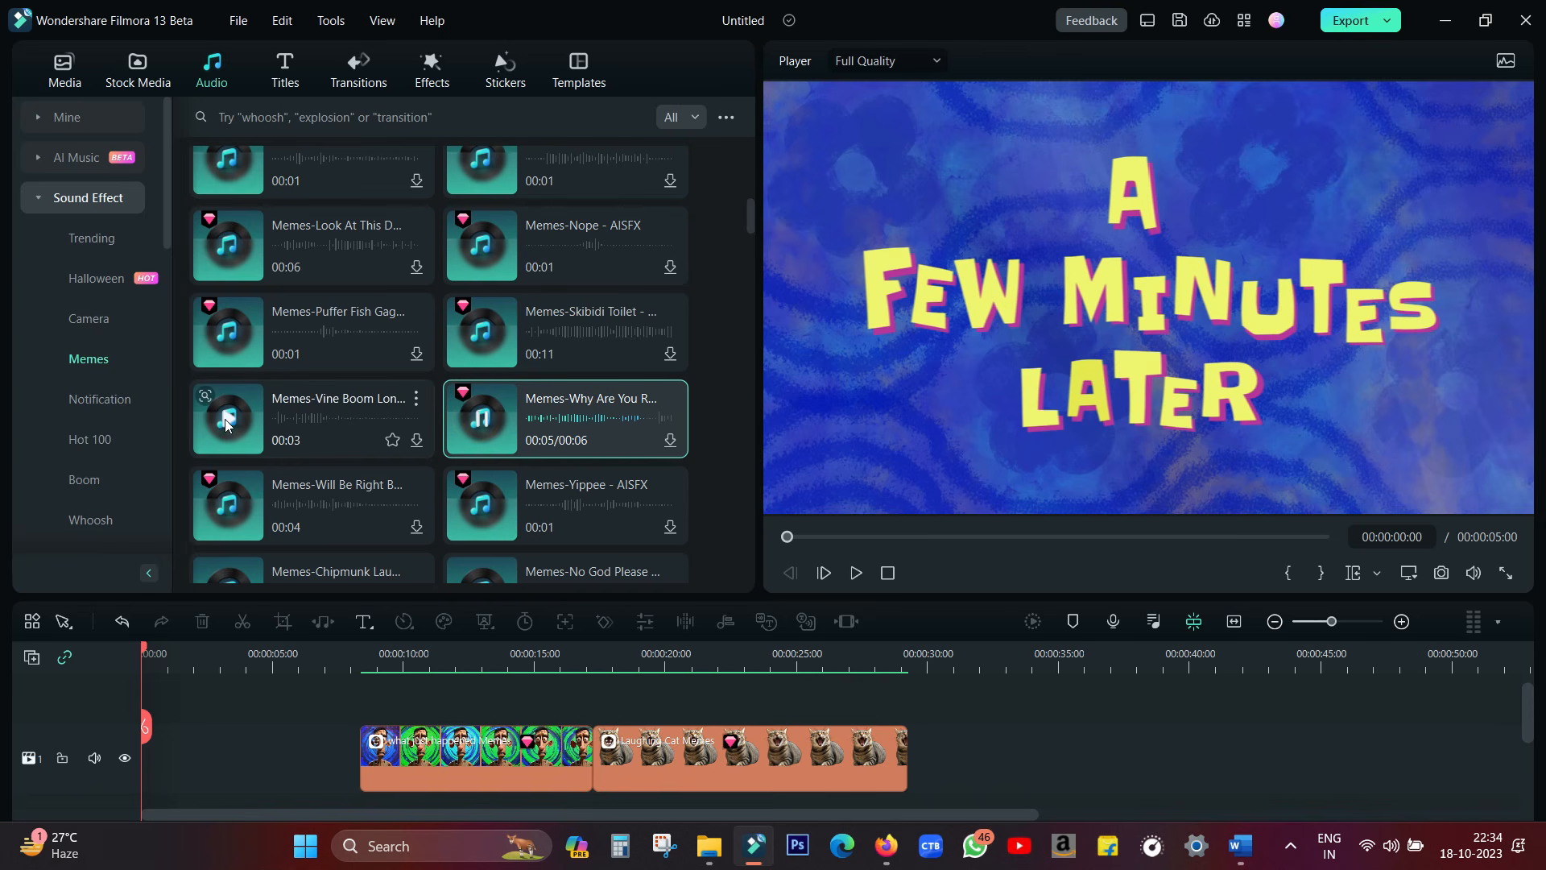
scroll(224, 419, down, 3)
click(482, 306)
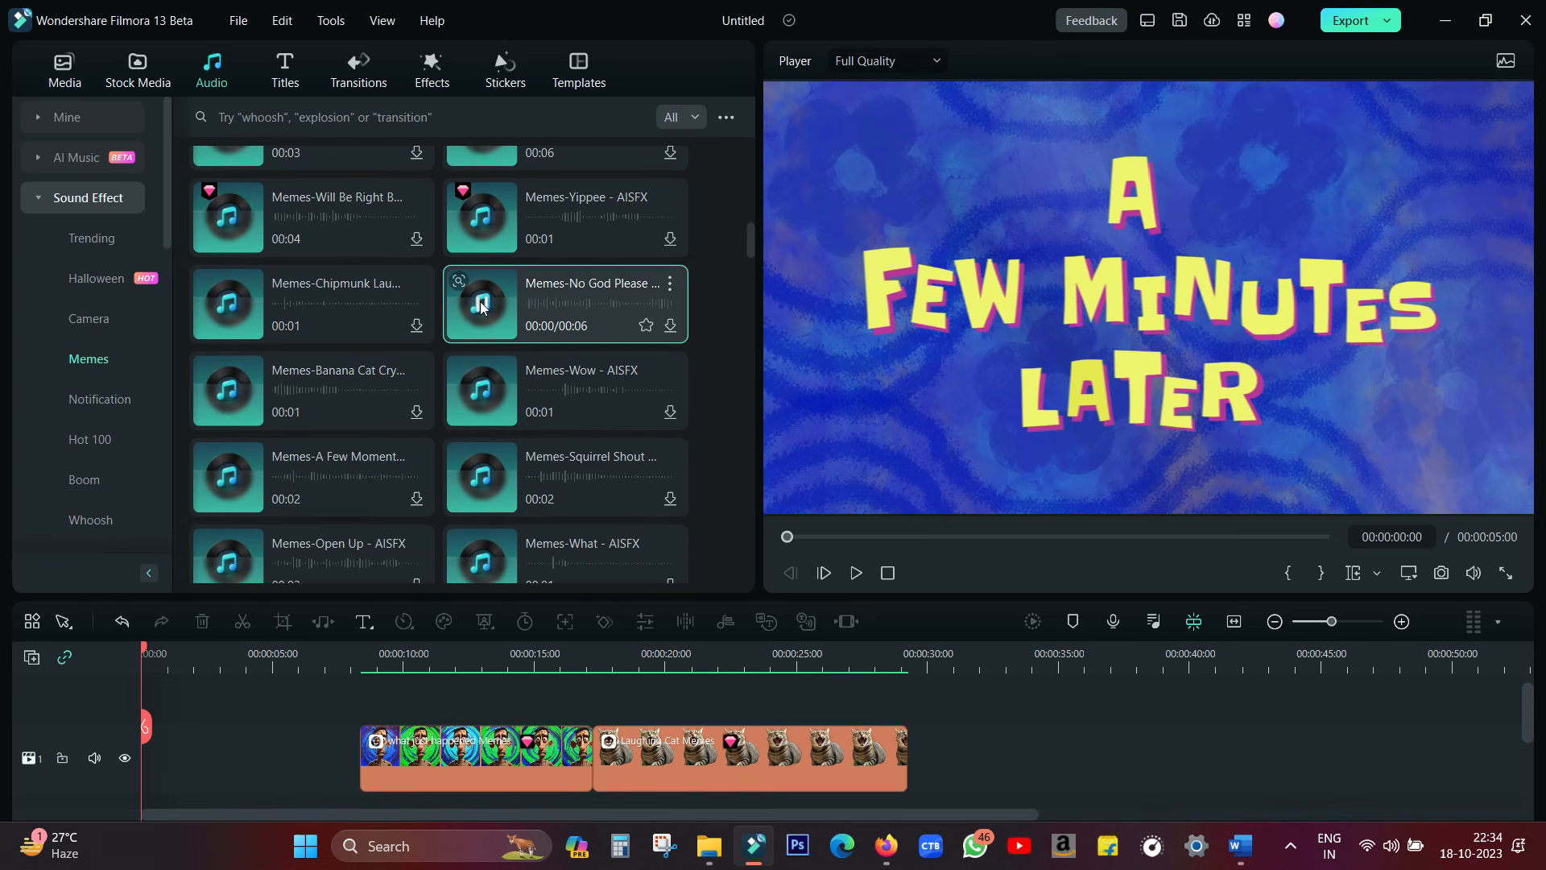
click(229, 311)
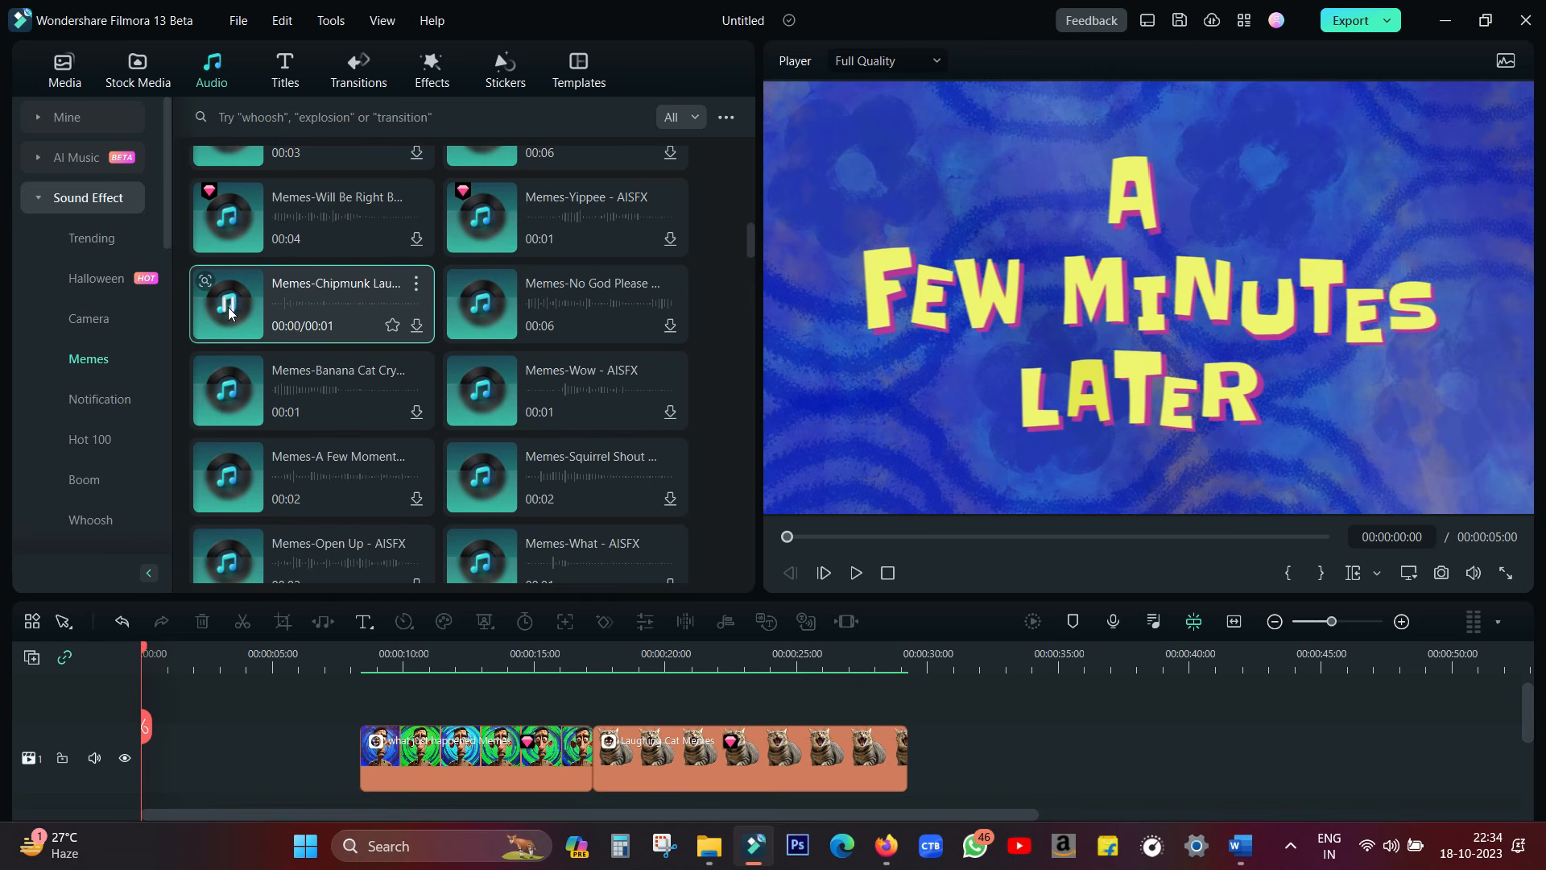
click(228, 311)
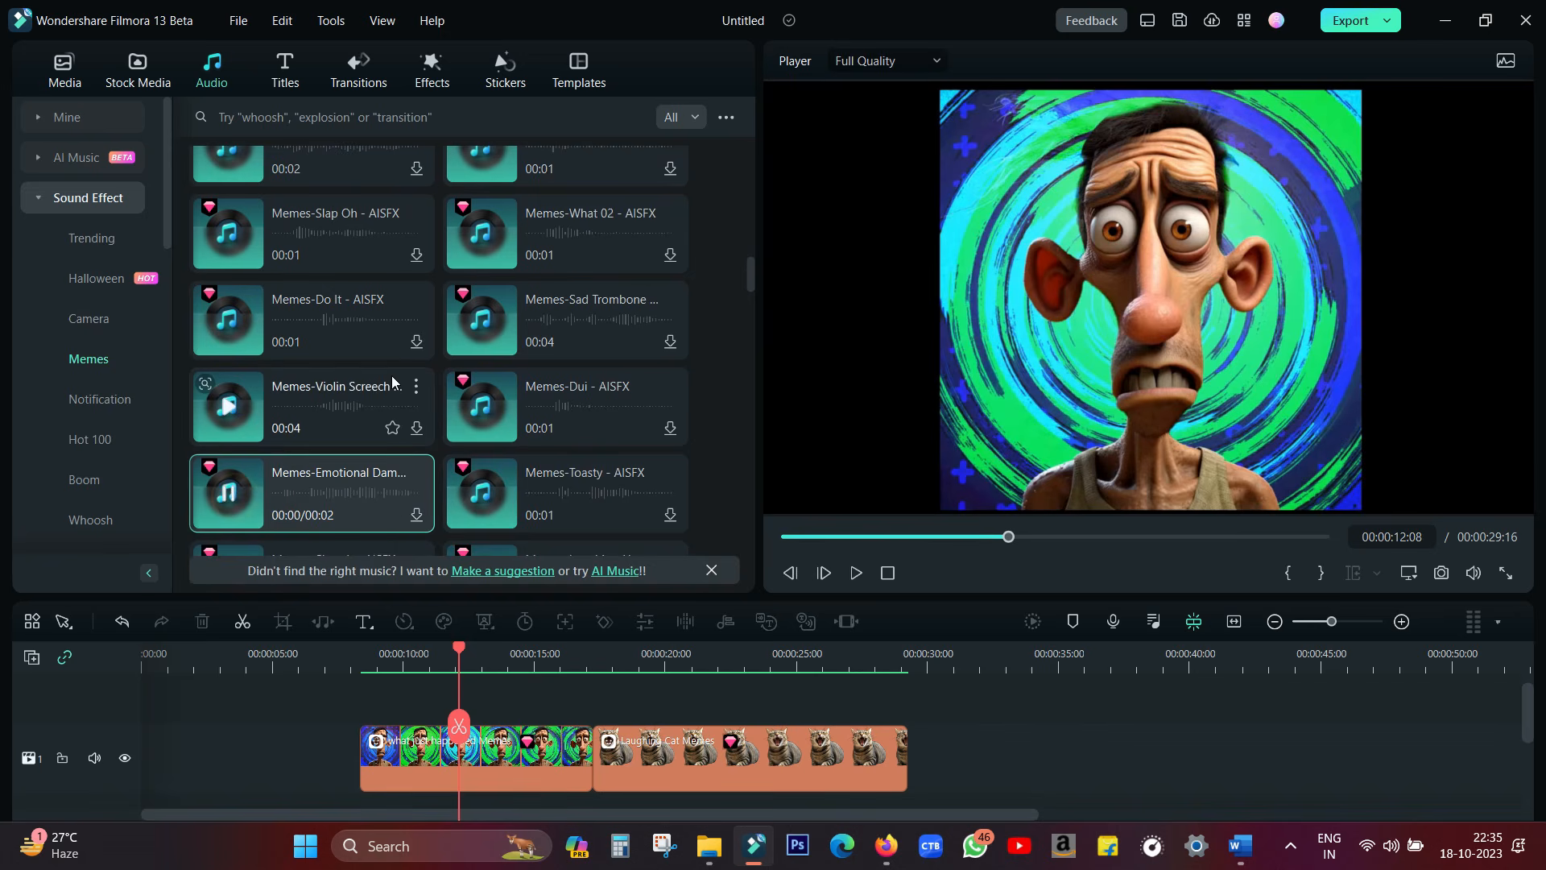
Show the sound effects as a list with duration and tag columns, and widen the media library to reveal more tags
click(727, 118)
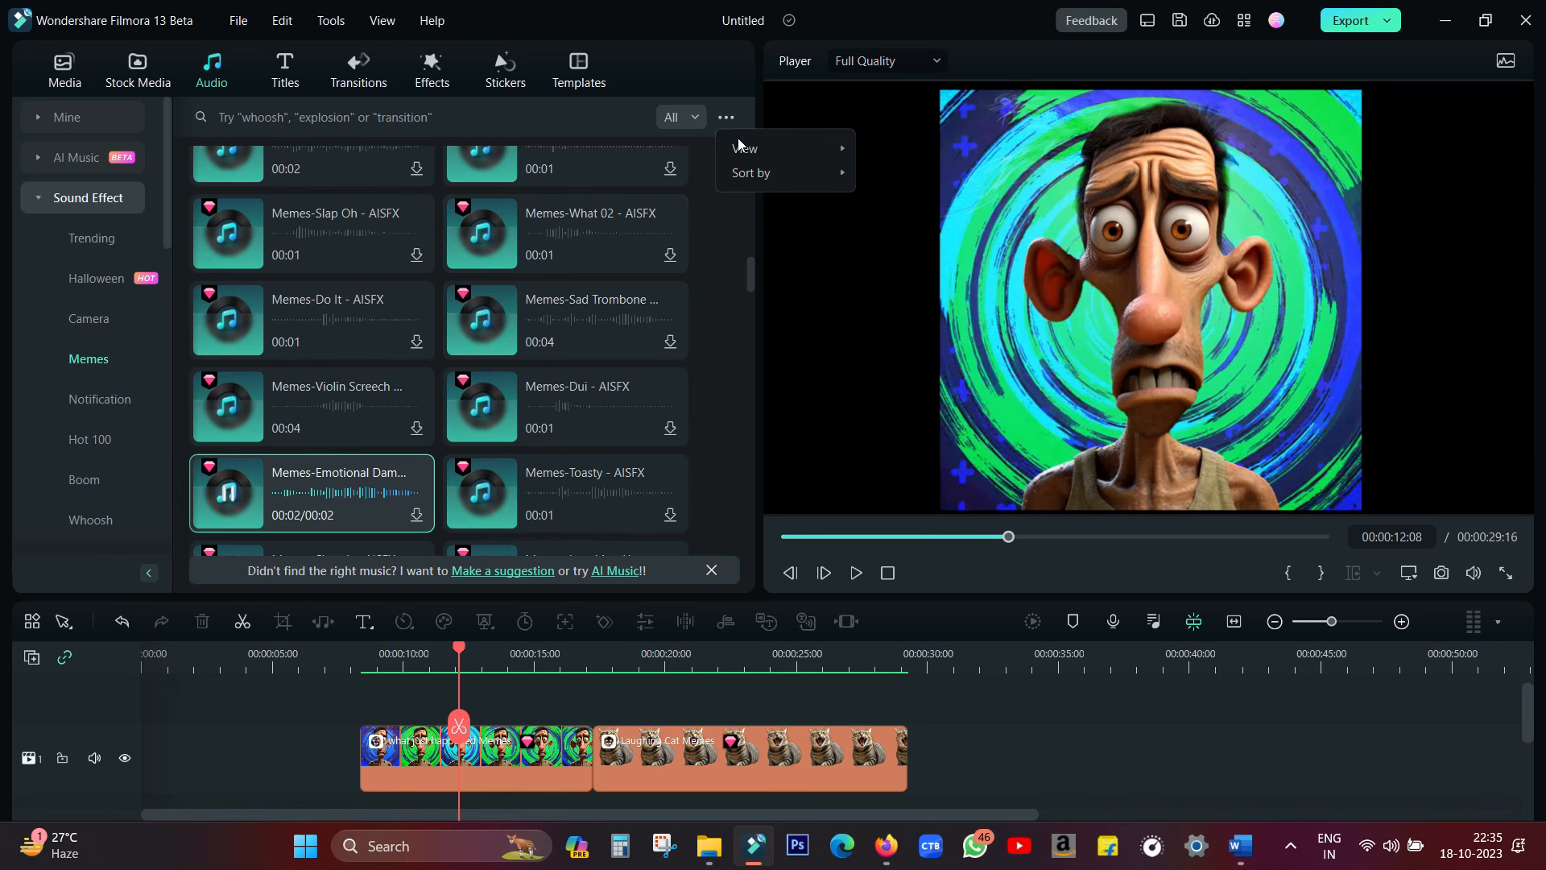
mouse_move(842, 159)
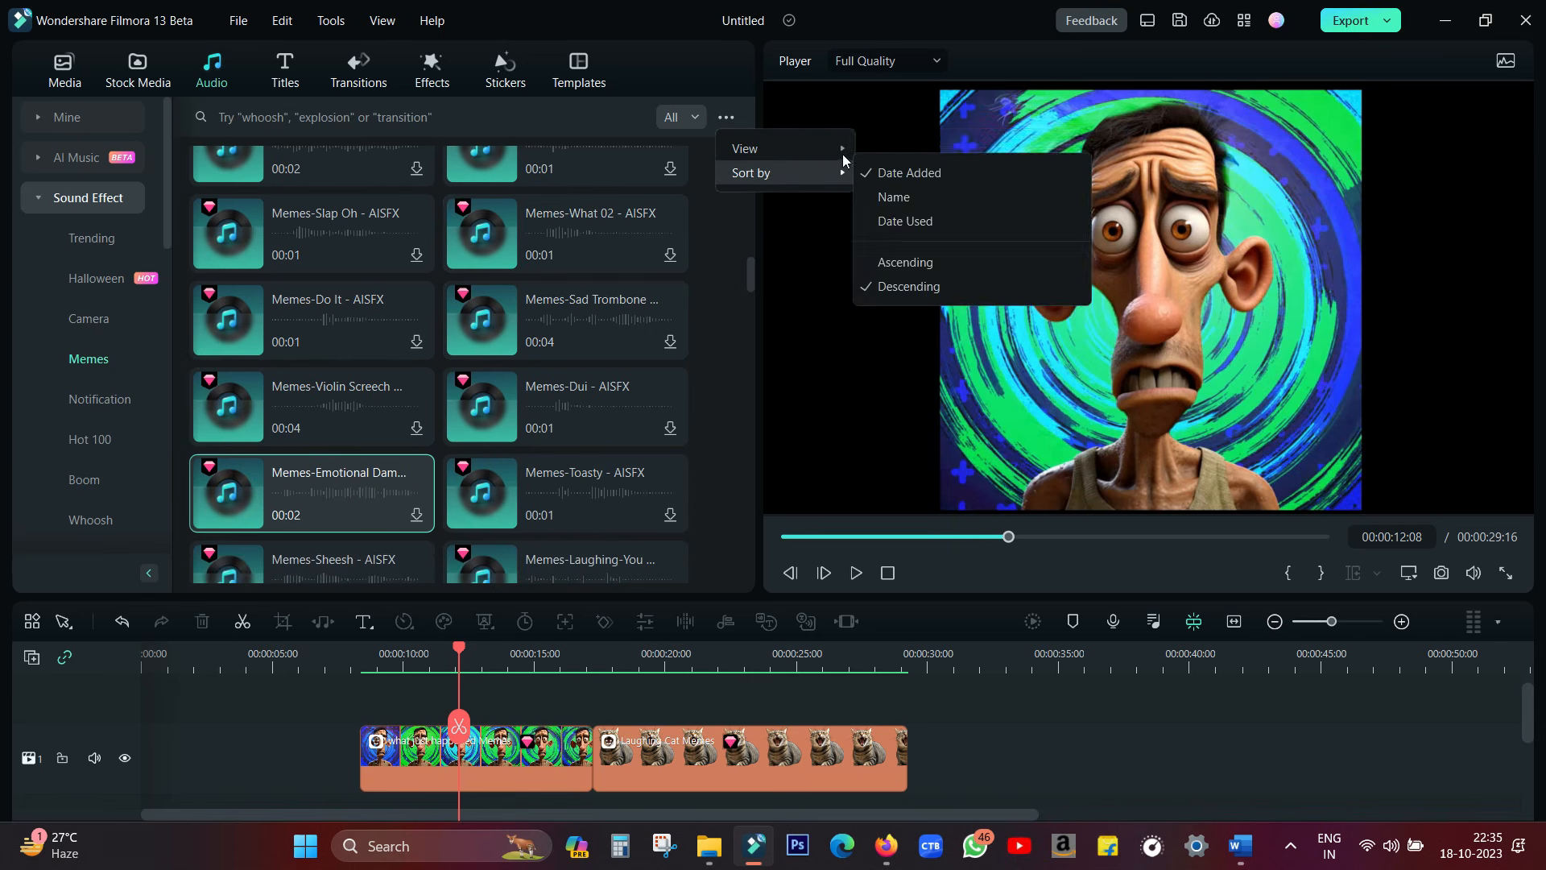
click(906, 149)
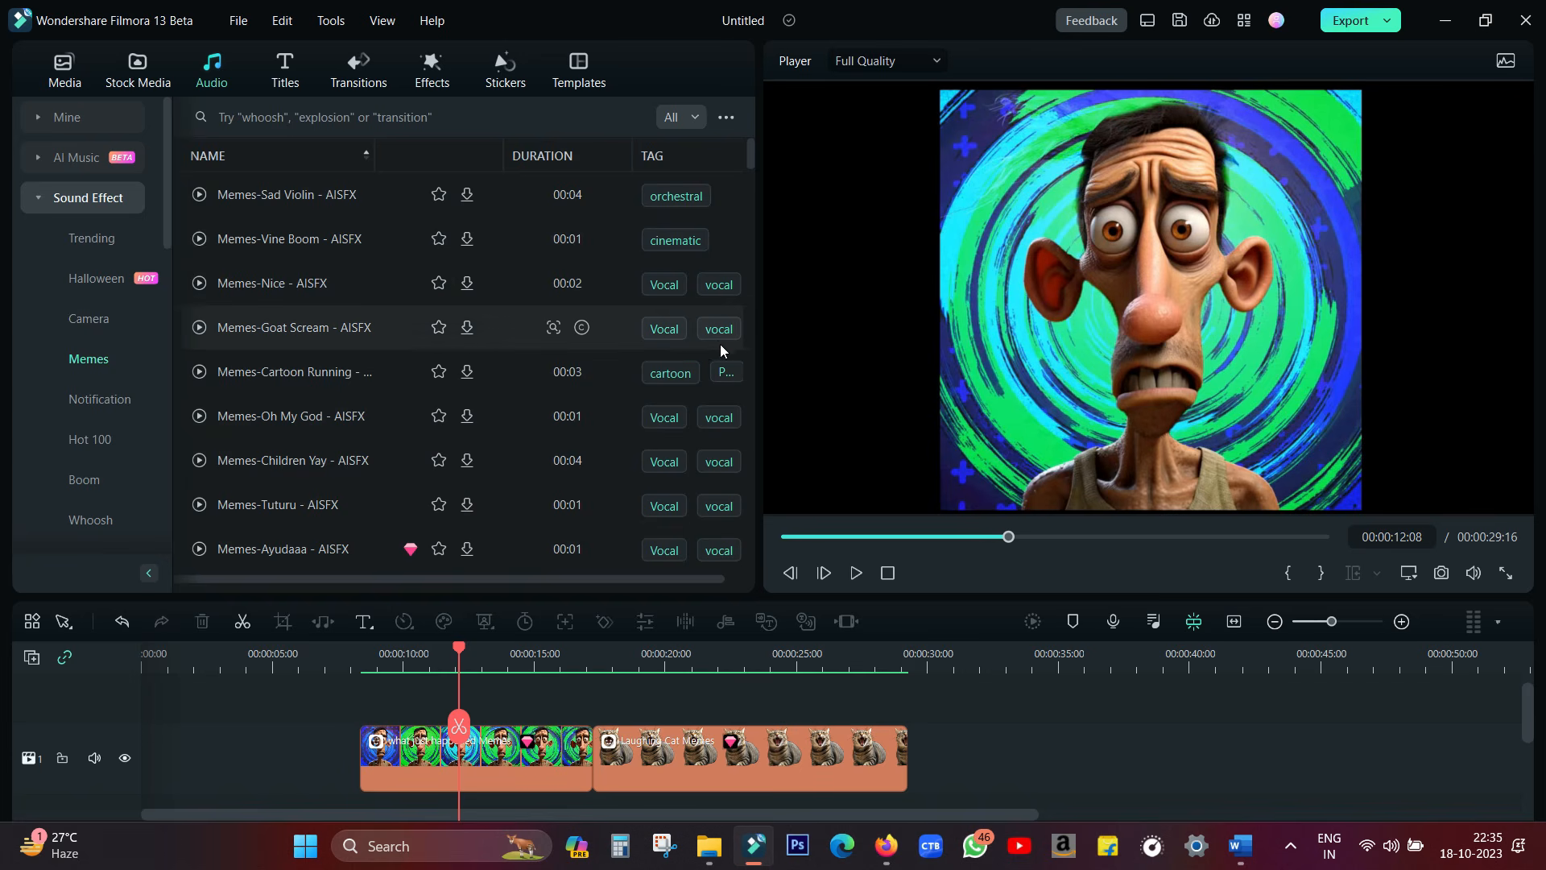
drag(757, 348, 892, 362)
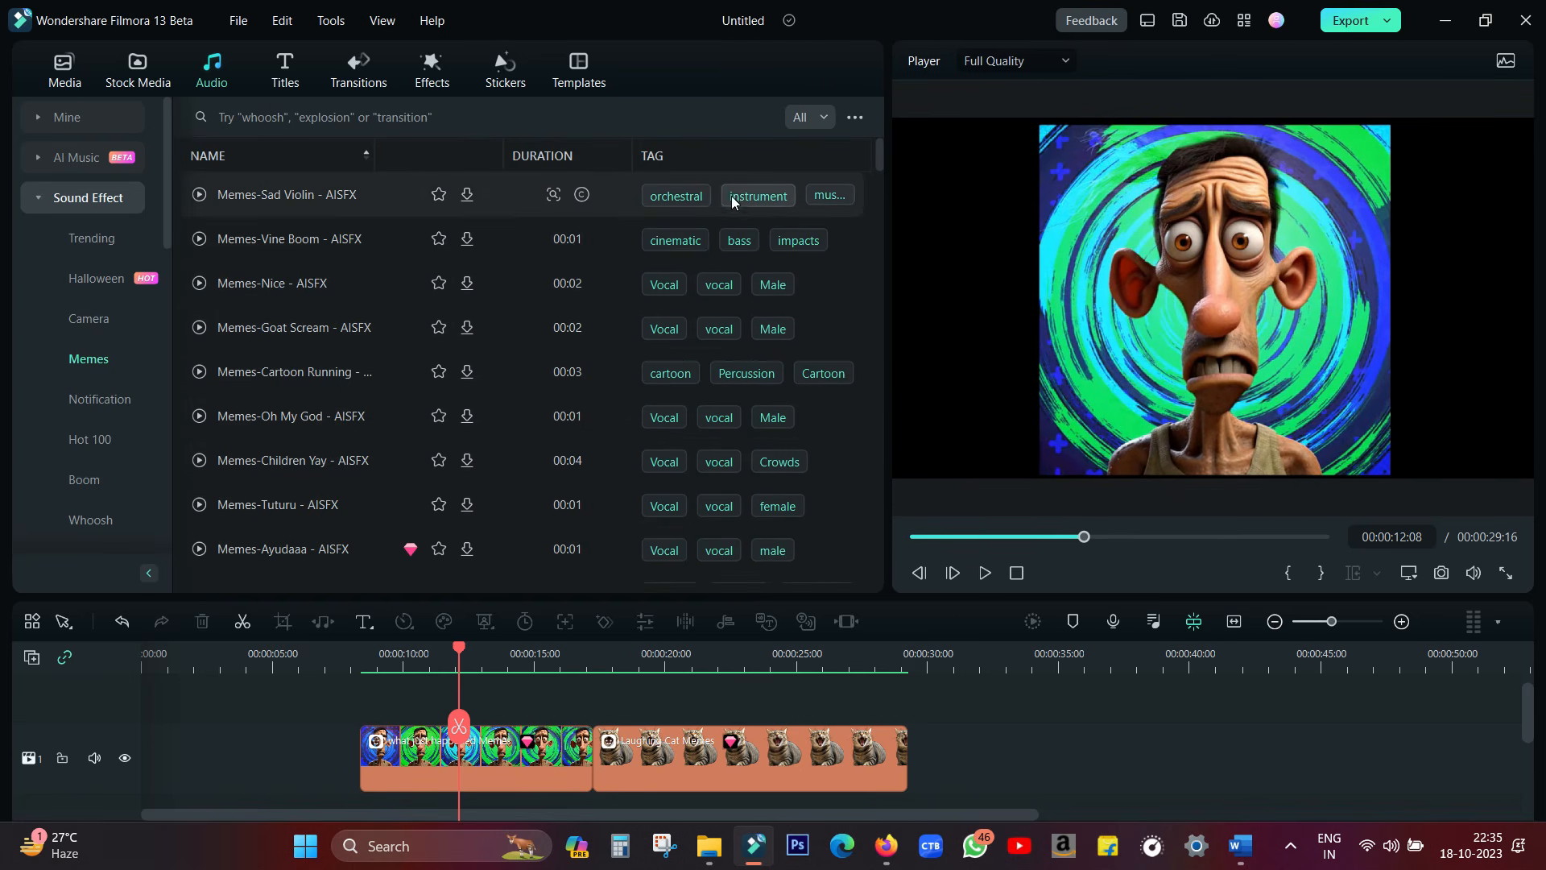
Filter the sound effects by the cartoon tag and listen to Movie Cartoon Funny Sound, Cartoon Fail 02 and Cartoon Downfilter Short
scroll(828, 318, down, 5)
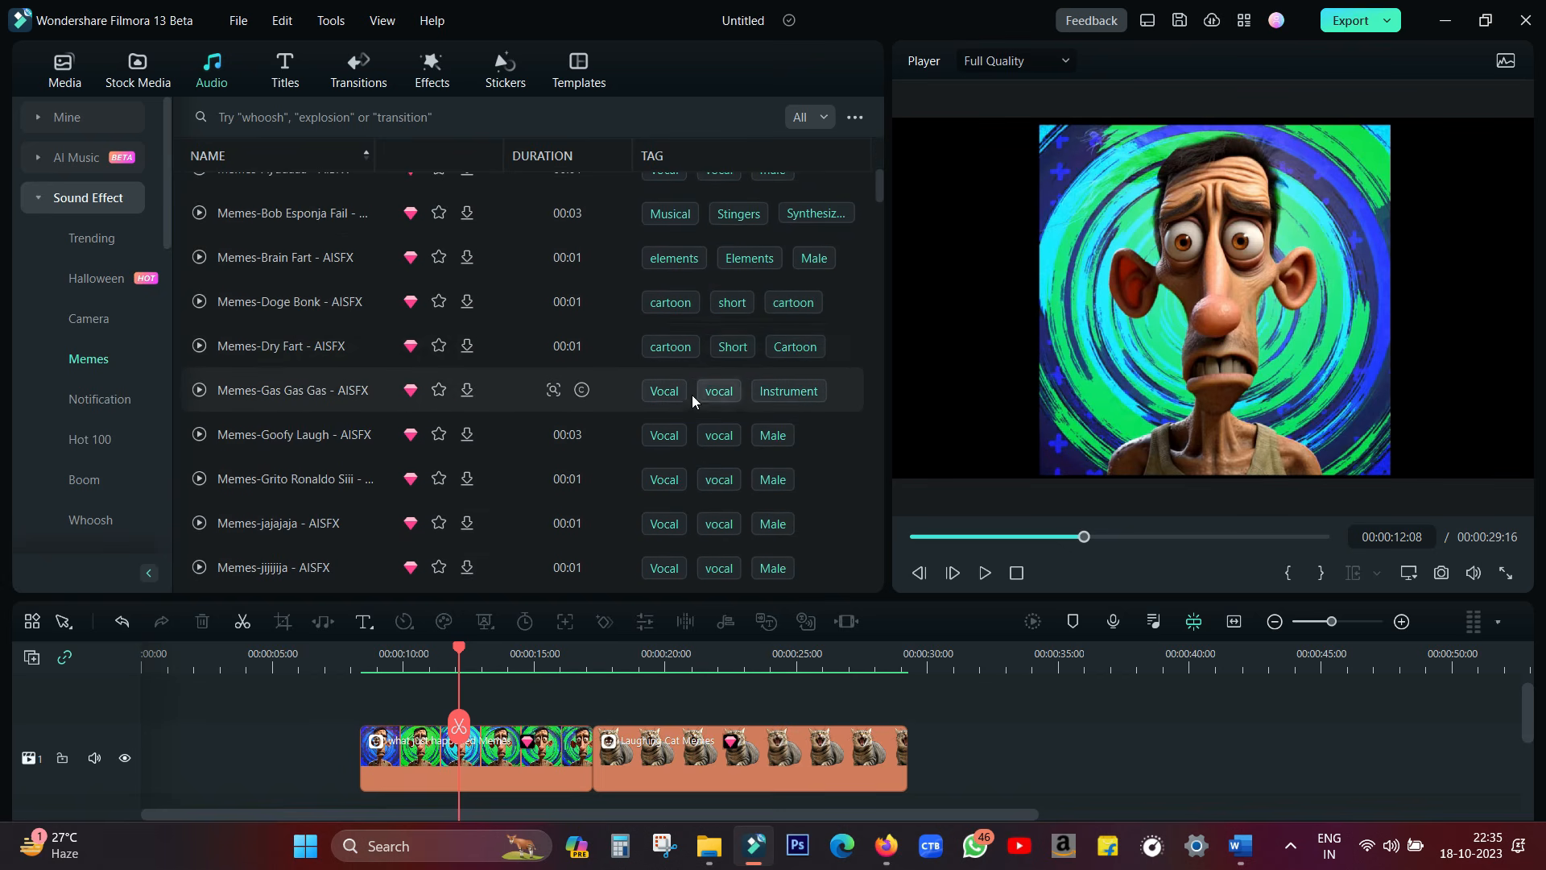
click(675, 346)
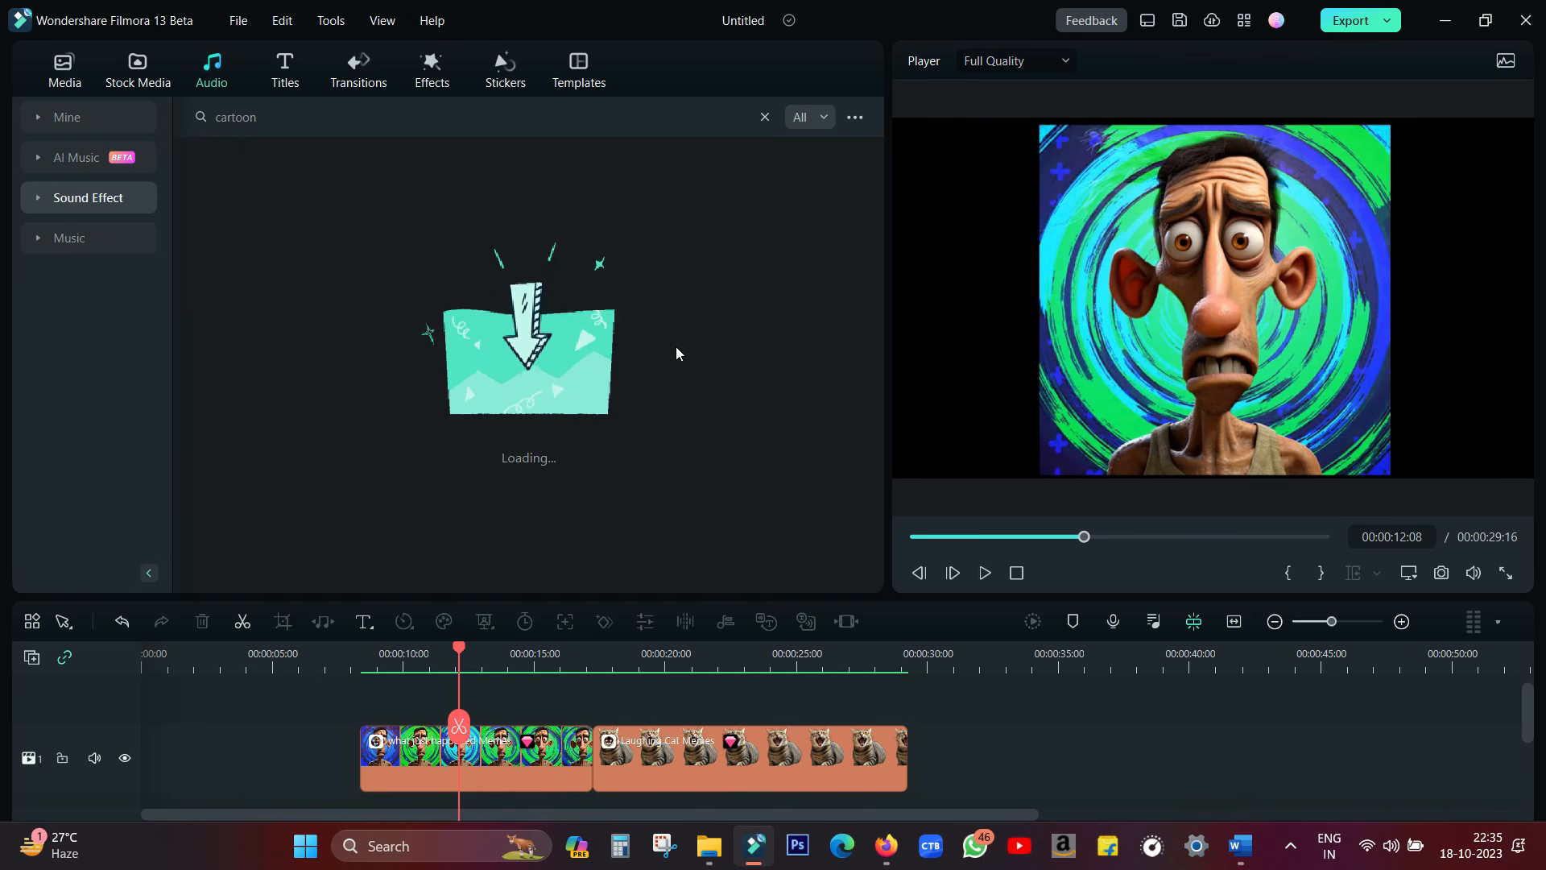
click(201, 528)
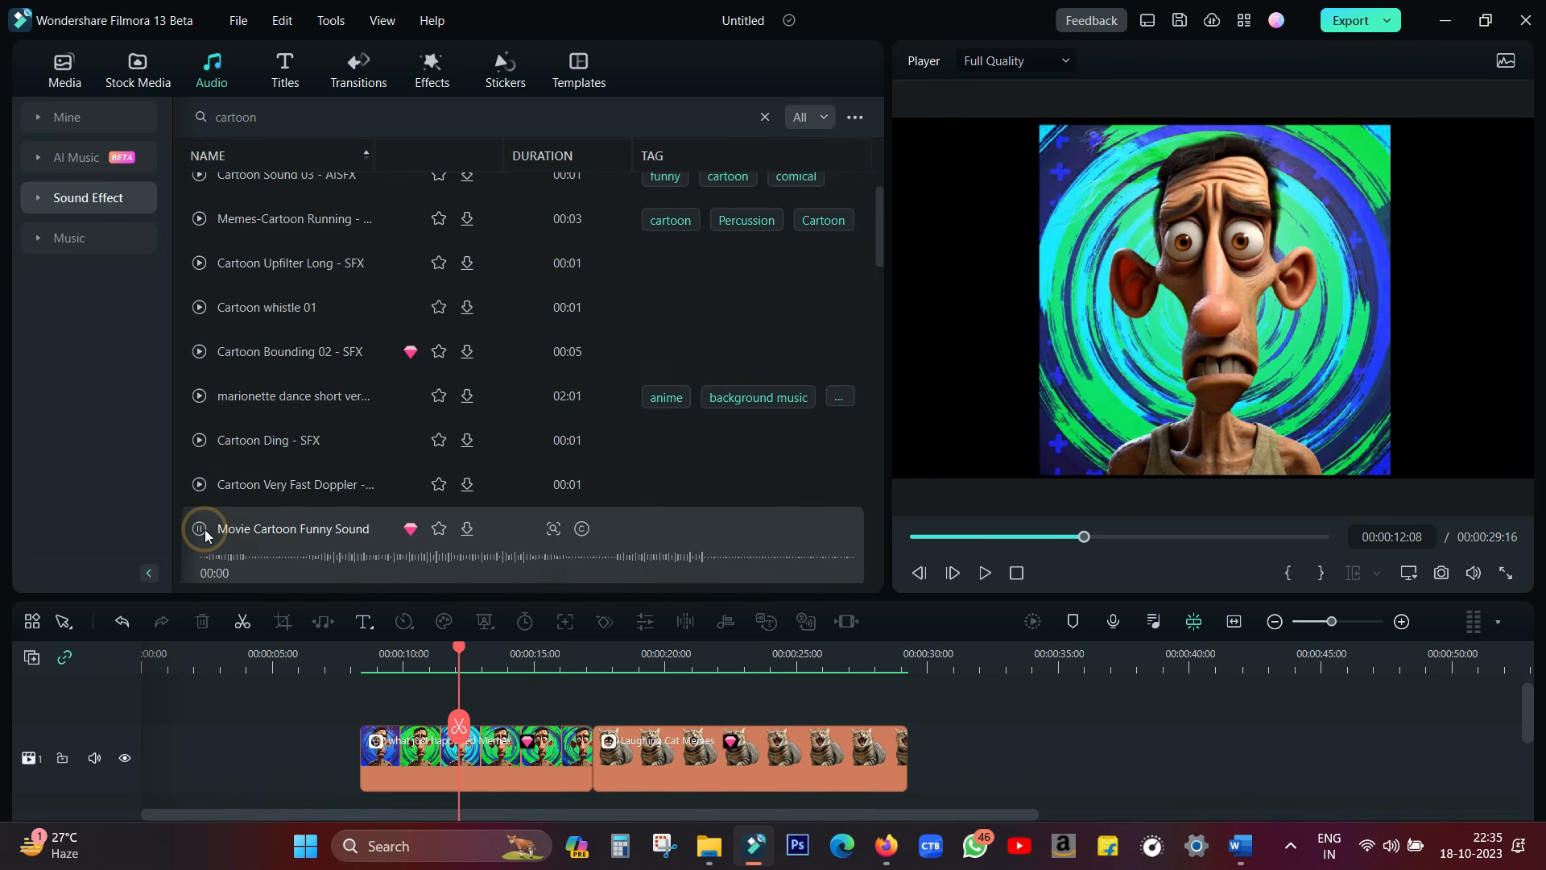
click(367, 436)
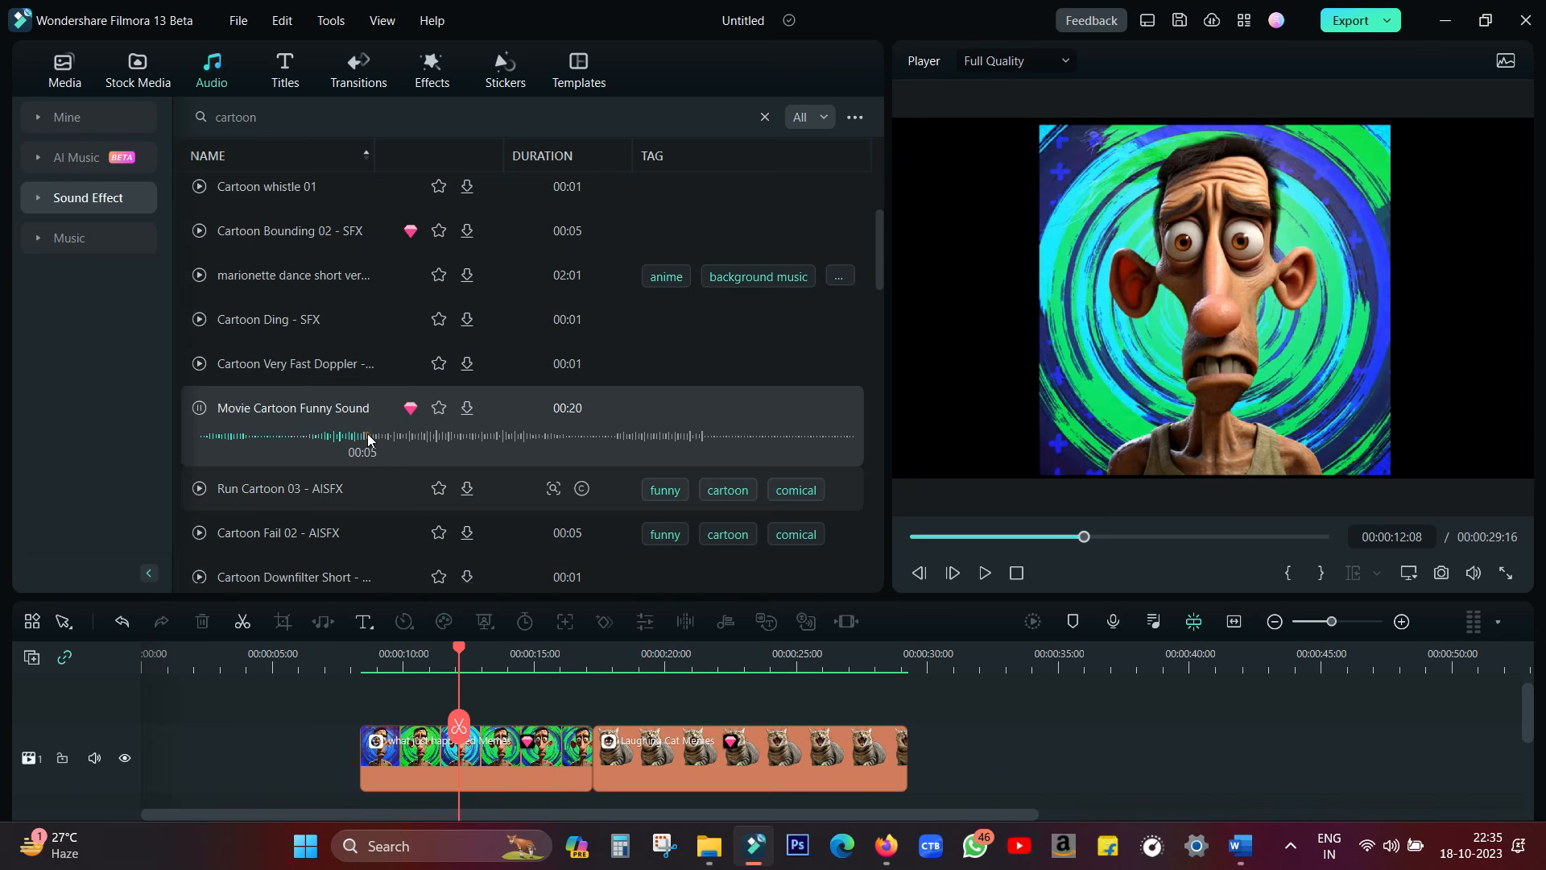
click(200, 533)
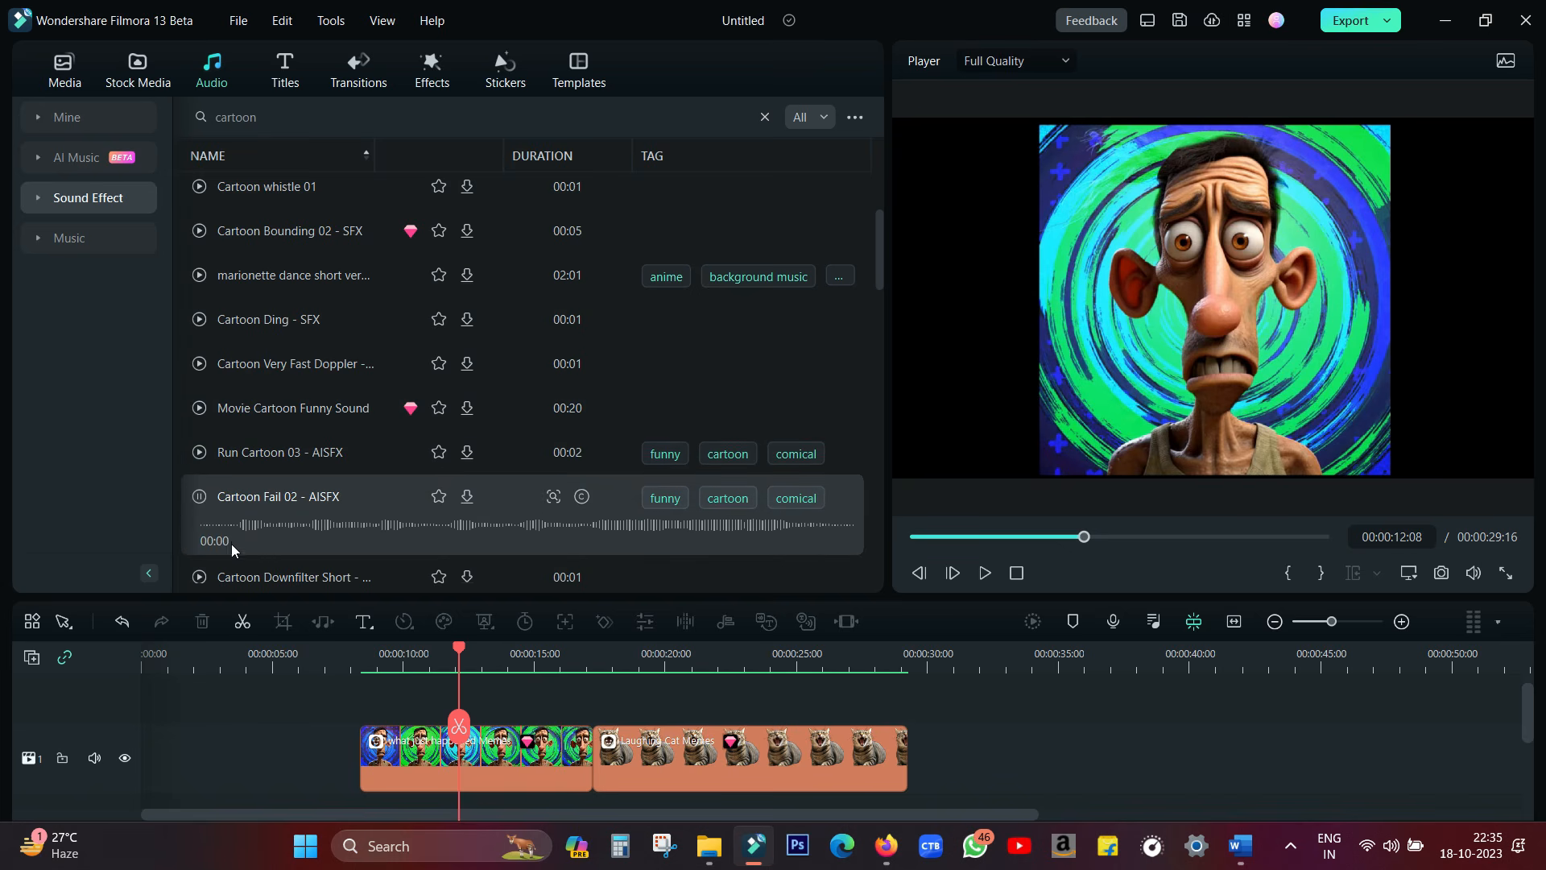
click(197, 573)
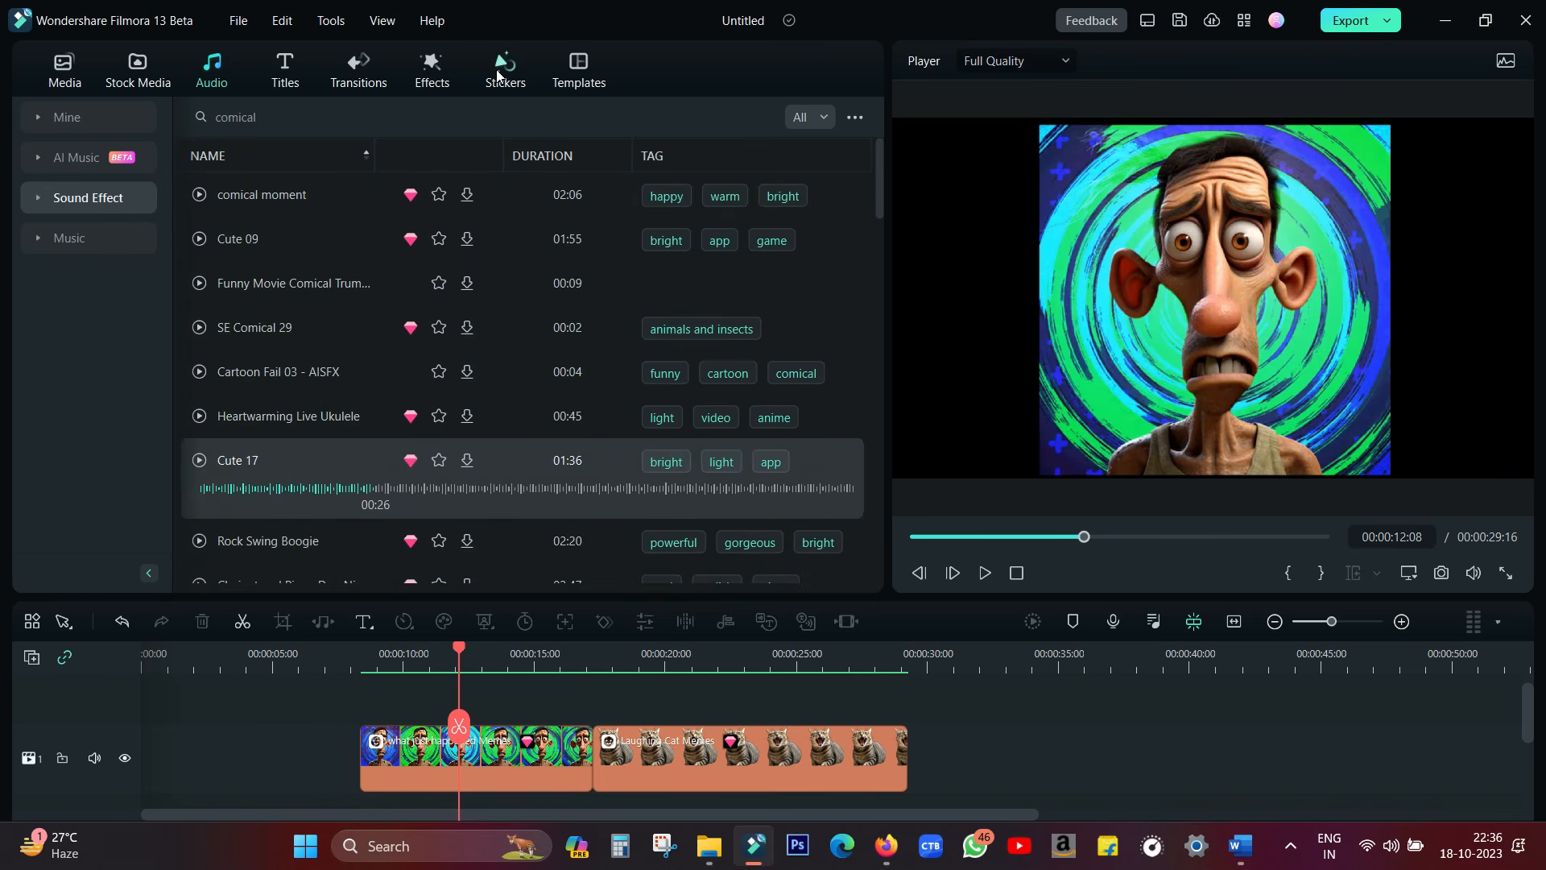
Preview favorite meme stickers, including Cat Memes Element 29 and Loading Memes 01
click(499, 75)
click(592, 400)
click(806, 402)
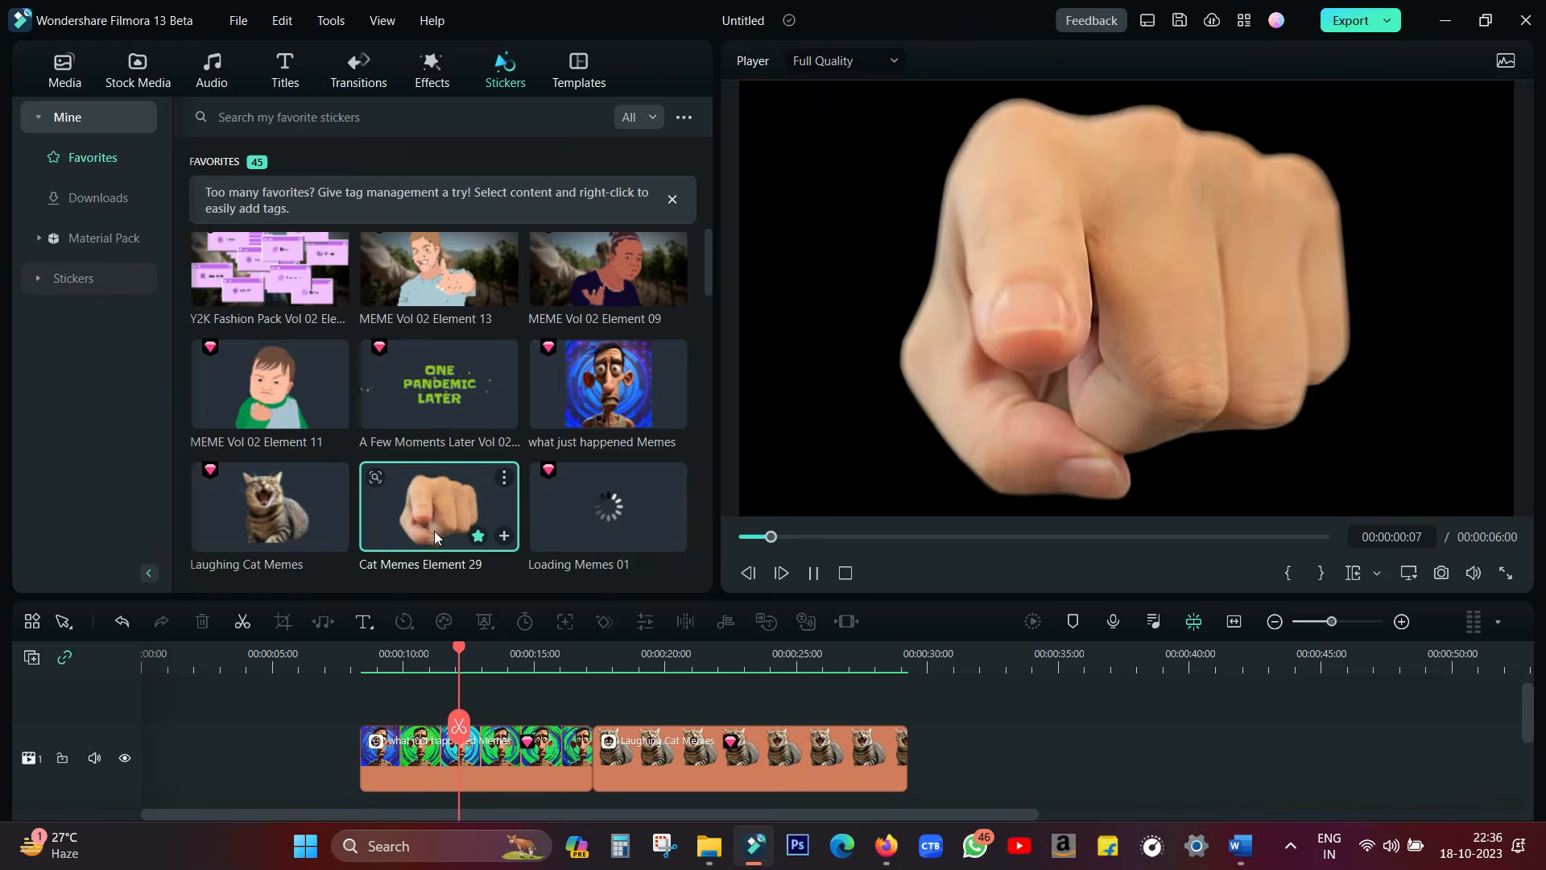
click(592, 507)
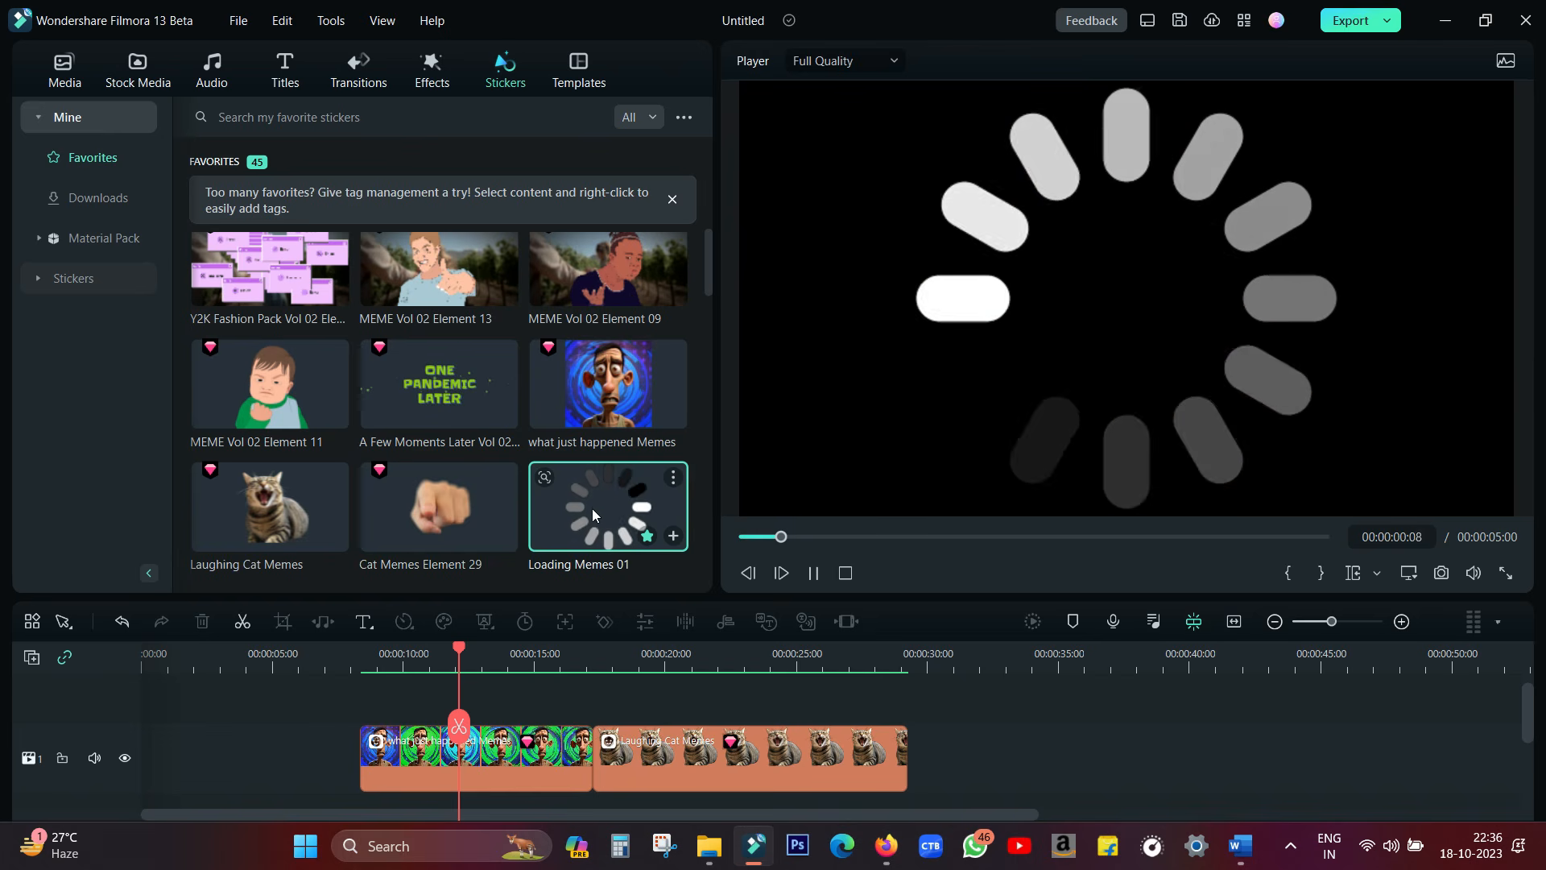
scroll(604, 484, down, 2)
click(608, 418)
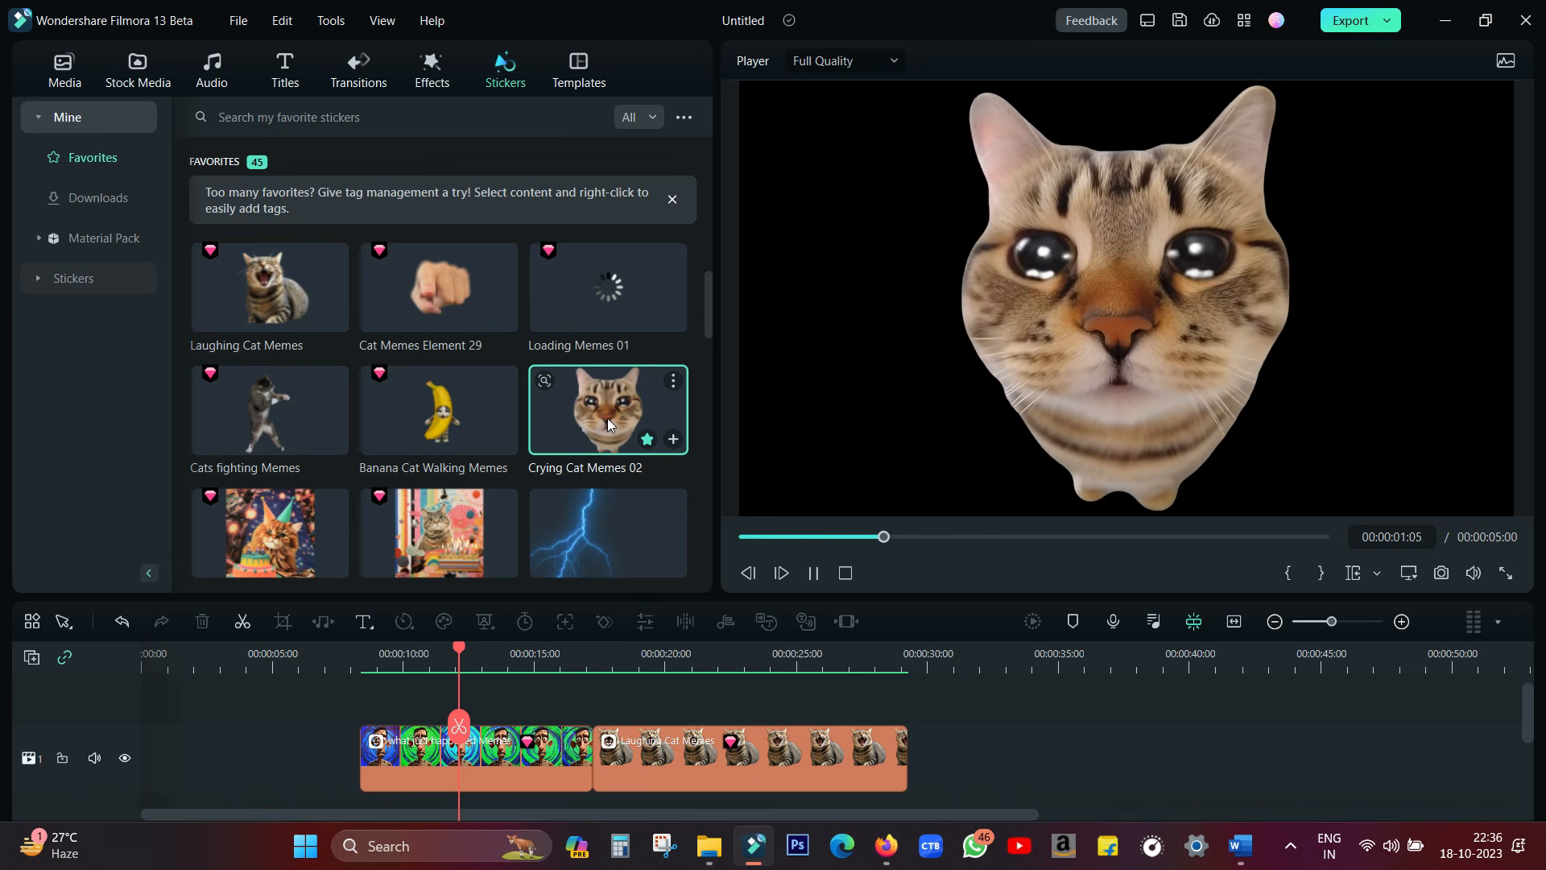
Add the Sad Mood template to the timeline after the Laughing Cat clip, expand it into separate clips and play it
click(578, 74)
drag(536, 300, 568, 741)
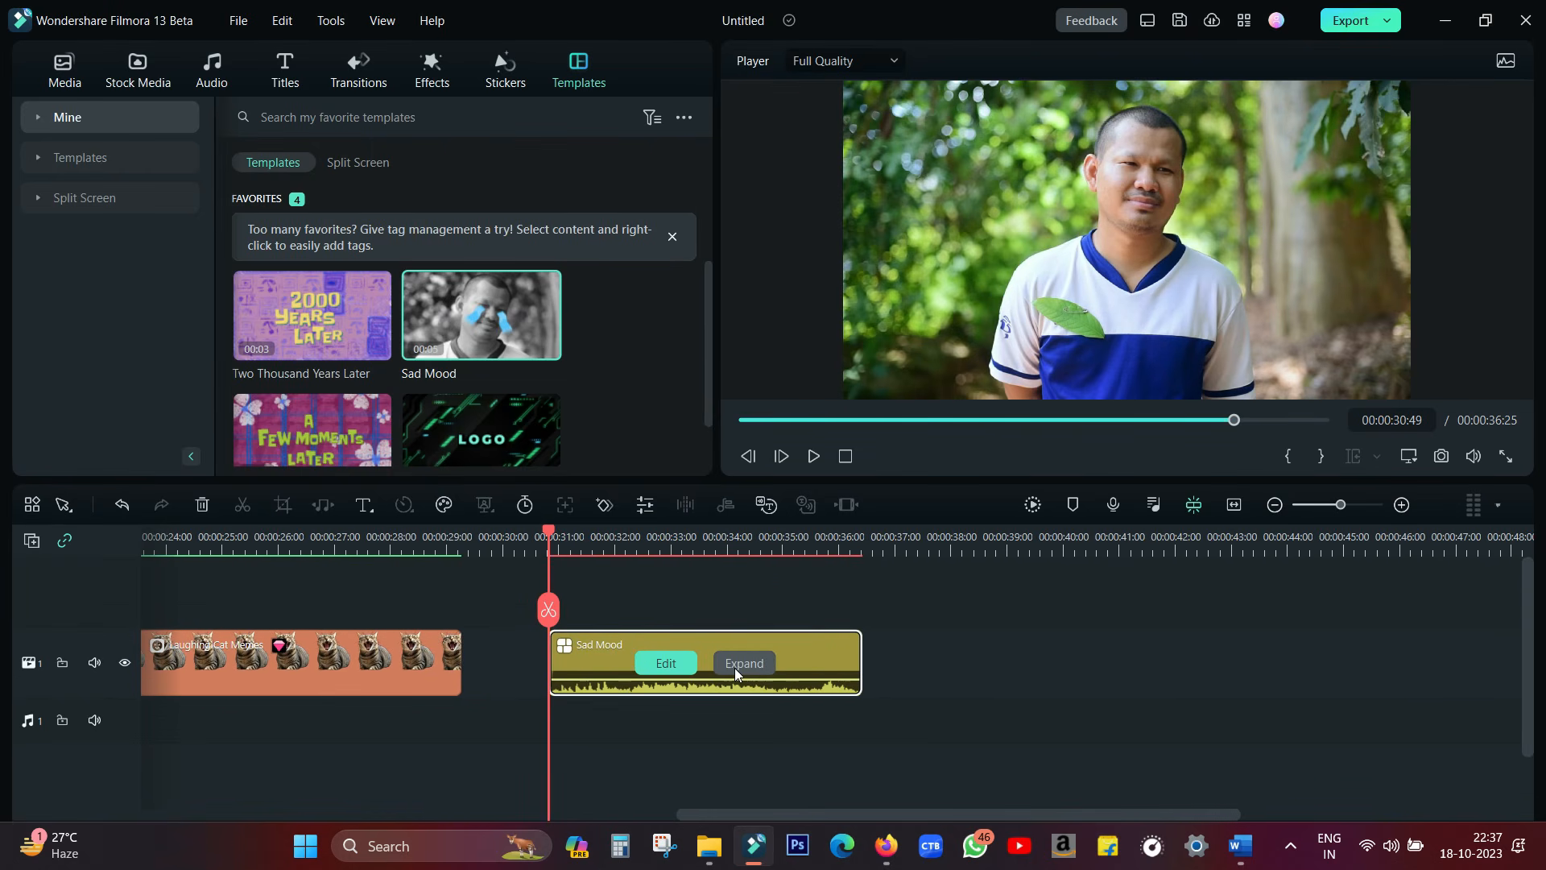
click(734, 669)
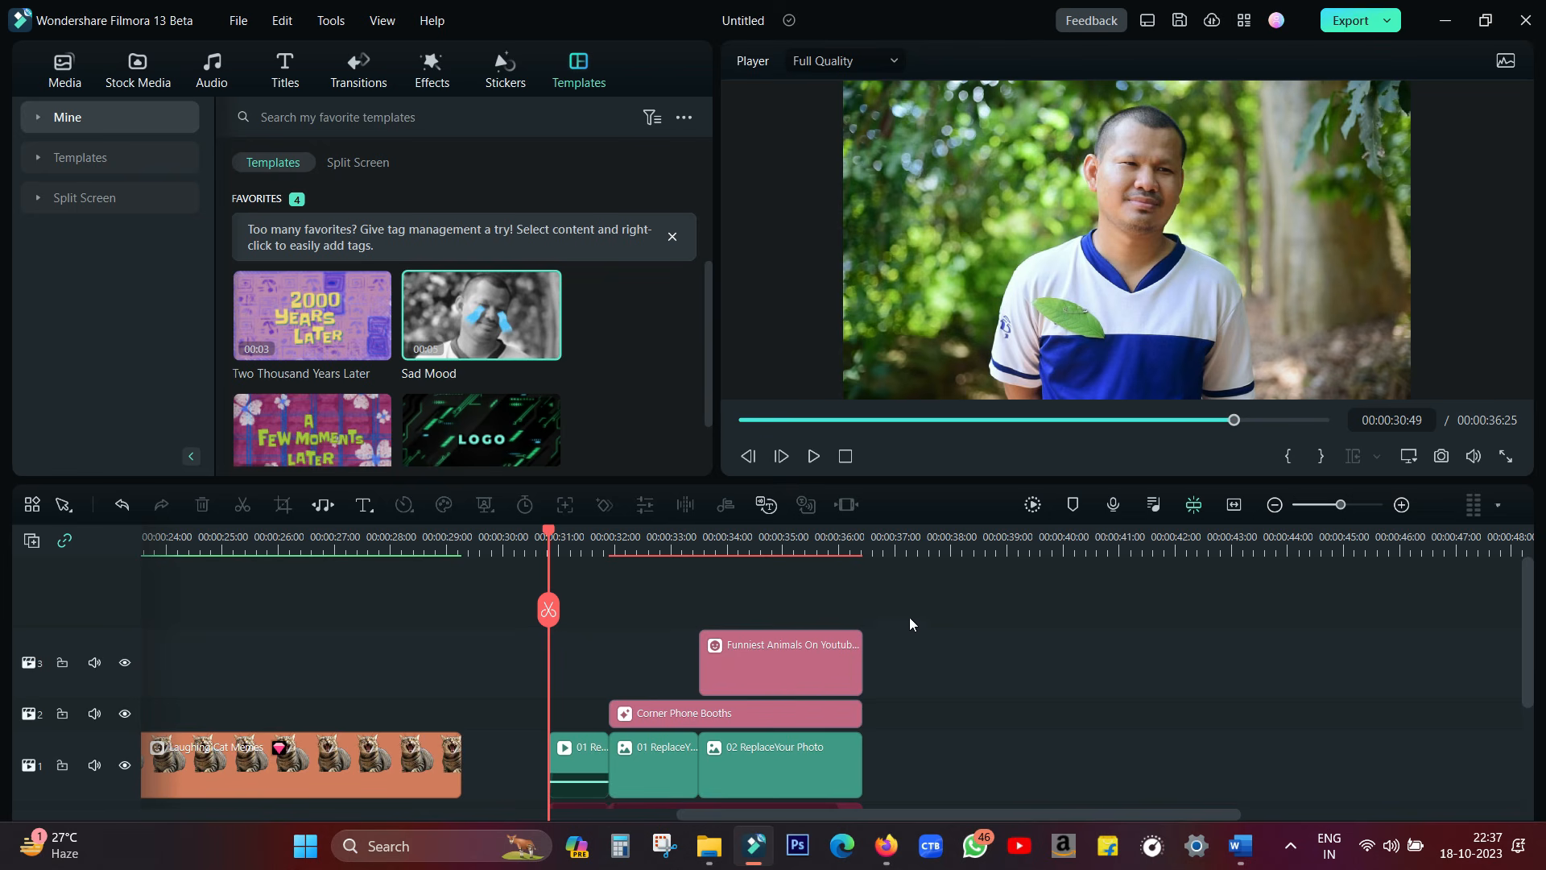
click(813, 456)
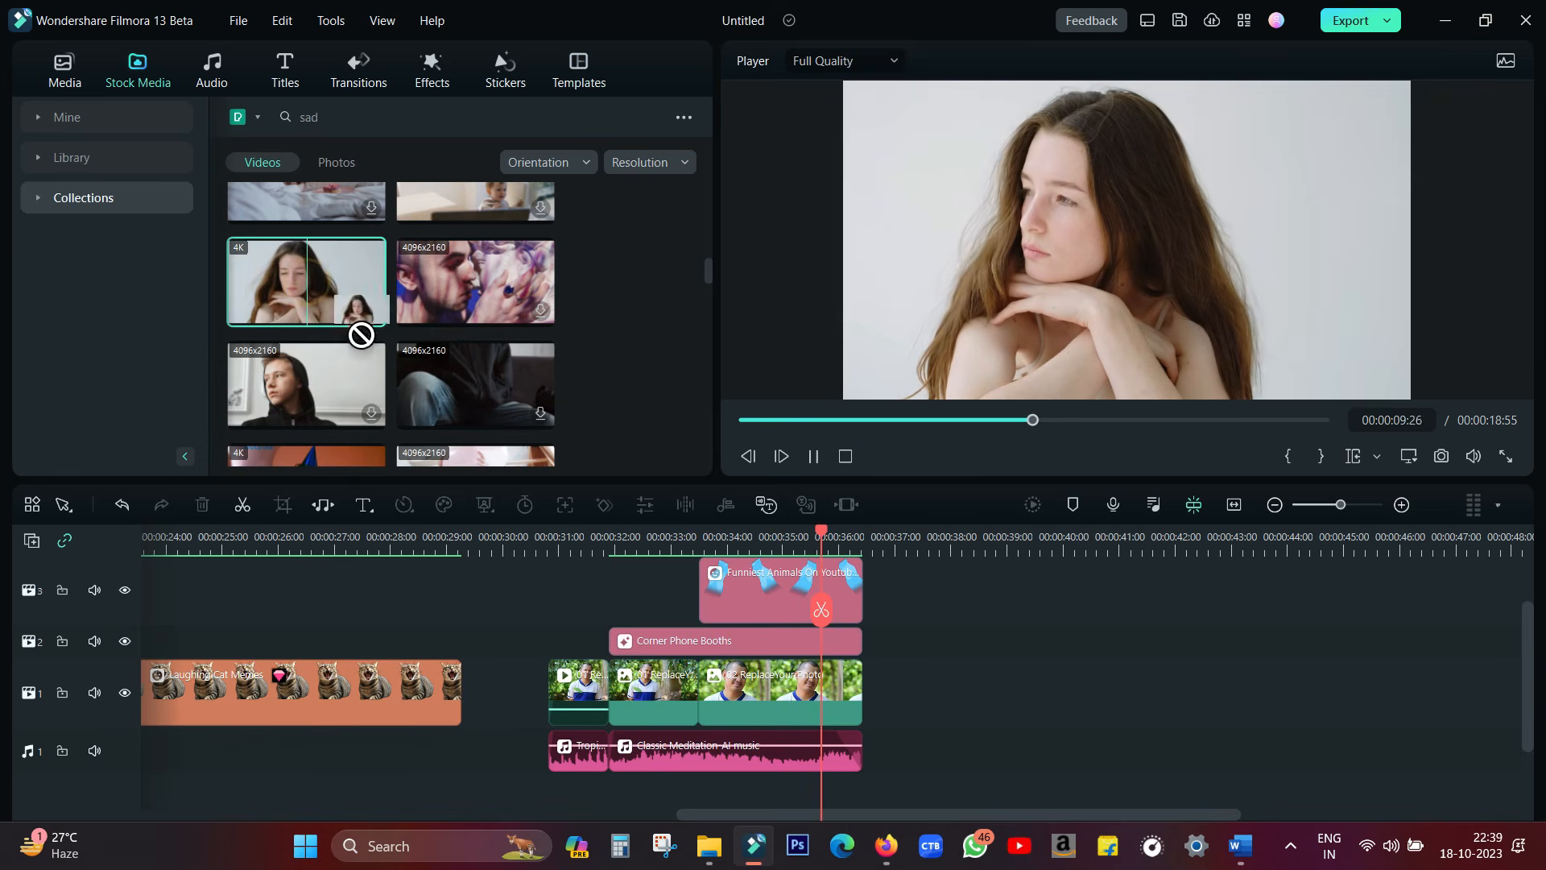
Replace the template's first placeholder clip with the stock video of the long-haired woman, and slide its footage to use a different portion
drag(361, 334, 570, 685)
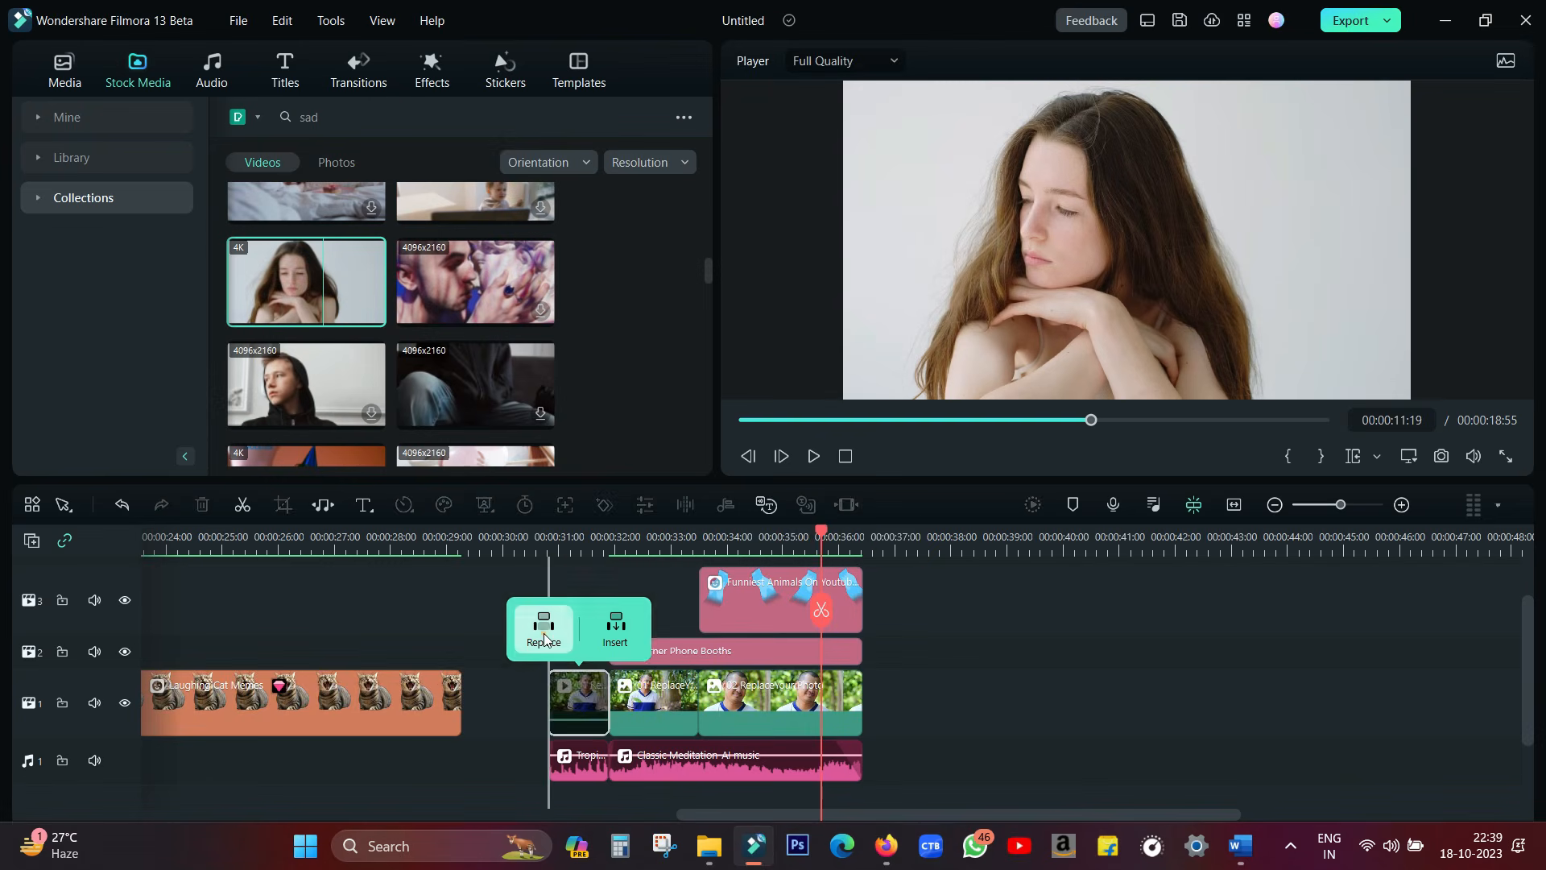
click(543, 632)
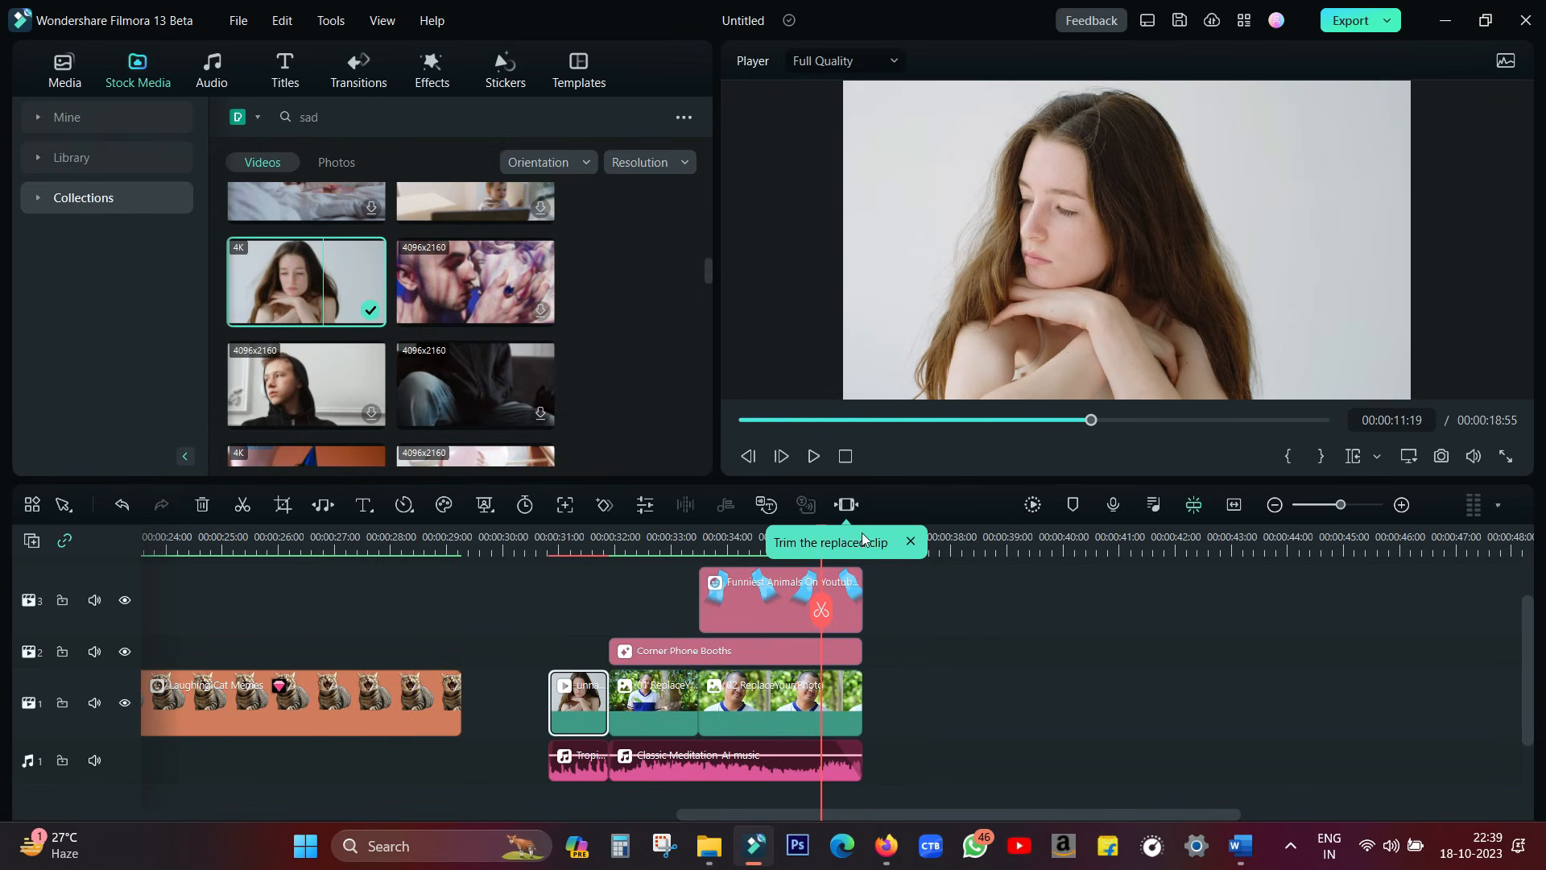
click(845, 504)
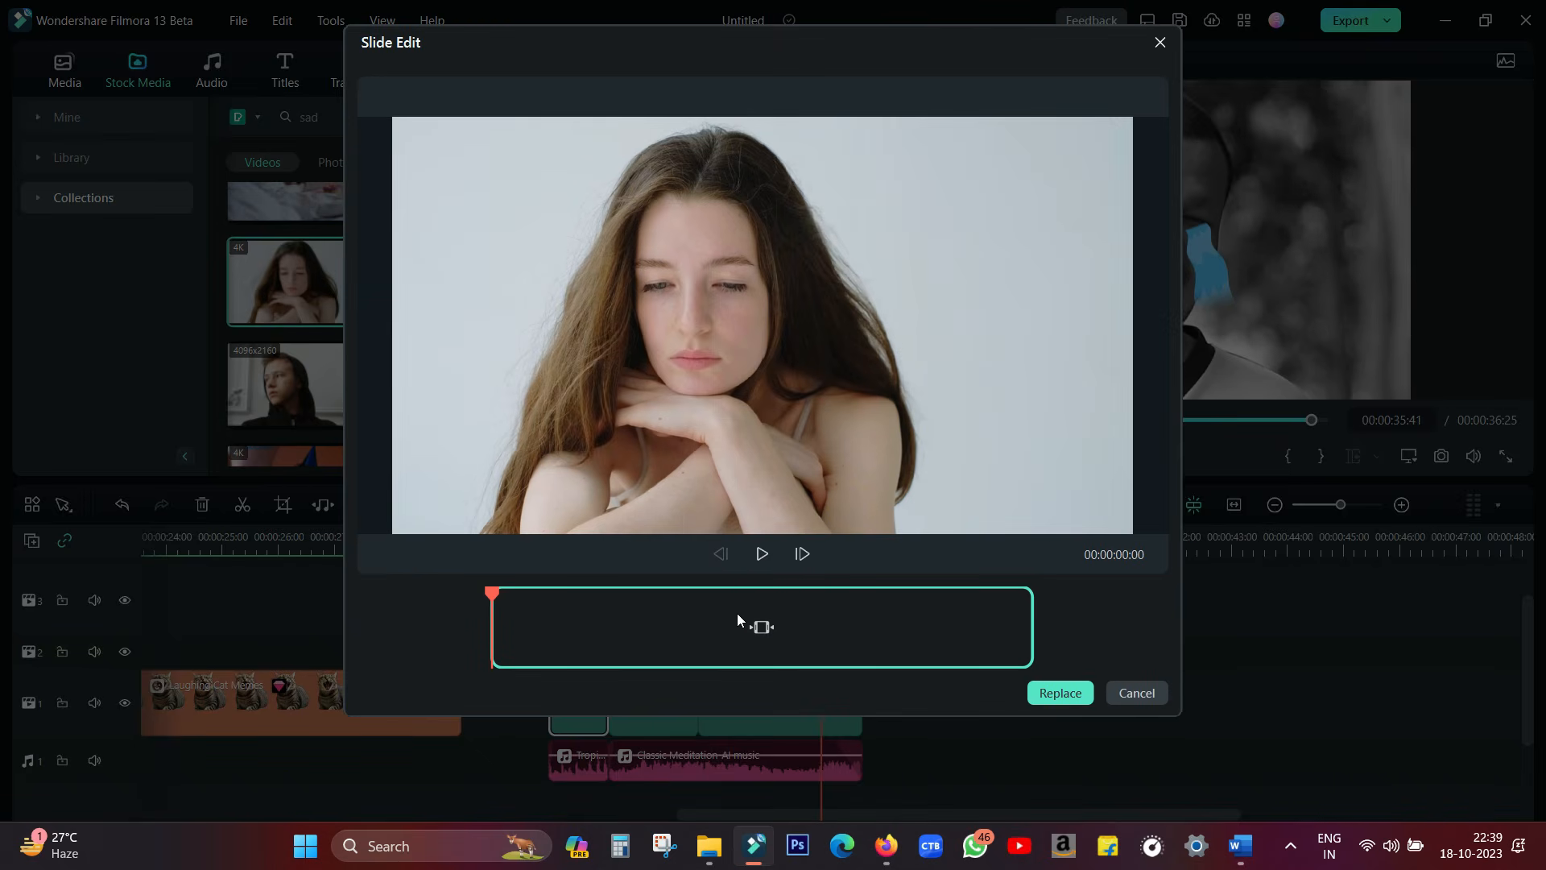
drag(747, 623, 557, 634)
click(1047, 694)
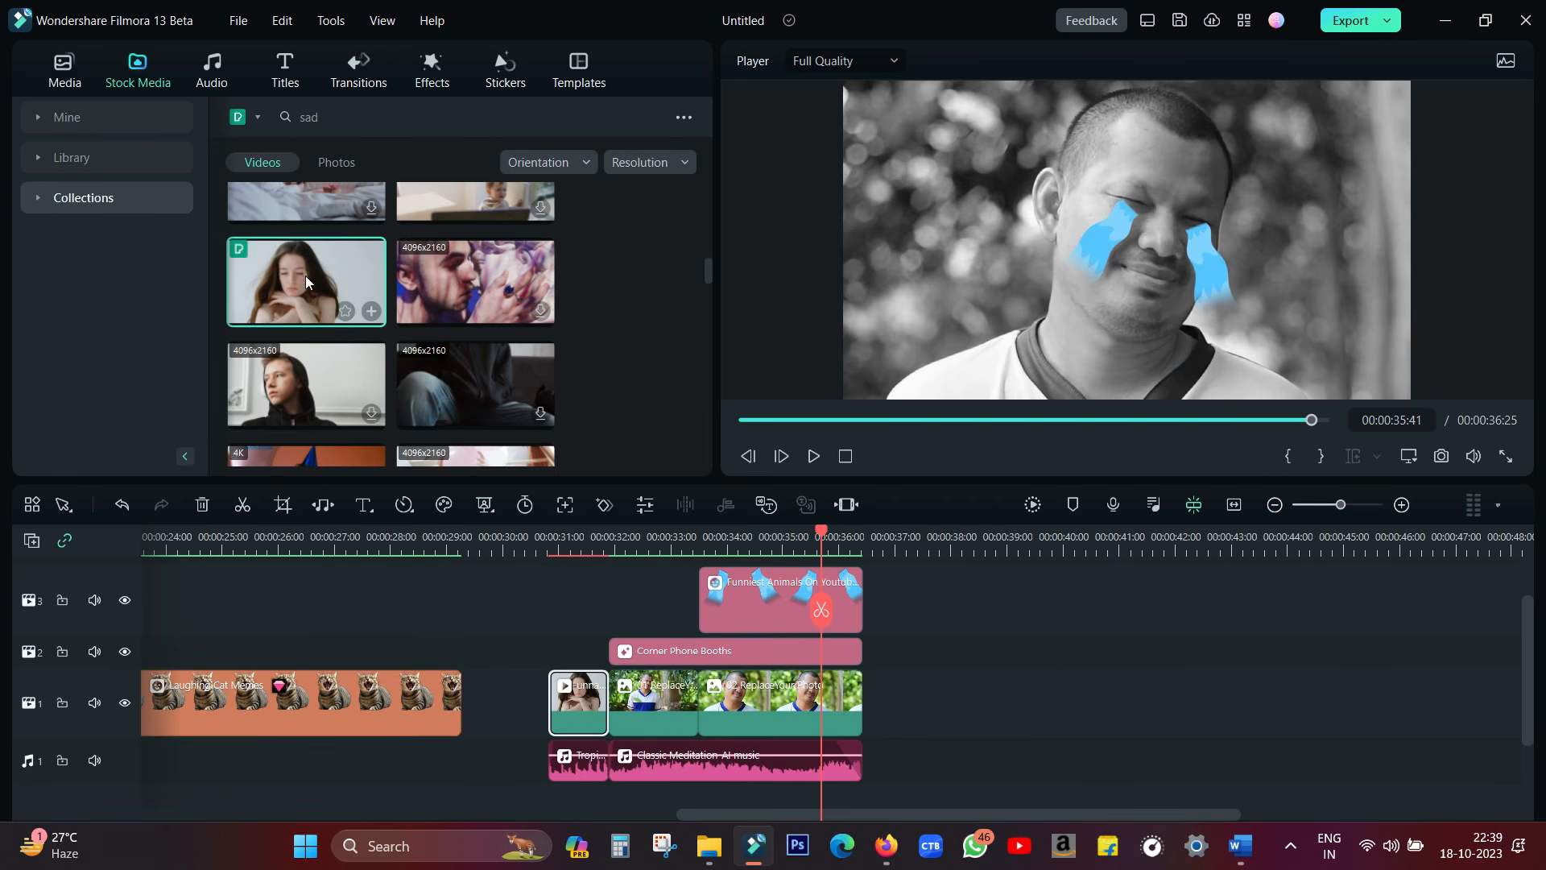
Replace the template's second and third placeholder clips with the stock video of the long-haired woman
drag(306, 276, 637, 706)
click(625, 645)
click(316, 382)
drag(306, 276, 752, 717)
click(748, 631)
Scale the blue tears sticker down slightly, reposition it beneath the woman's eyes, and play the result
click(848, 626)
drag(153, 324, 9, 322)
drag(218, 390, 207, 387)
drag(428, 324, 440, 324)
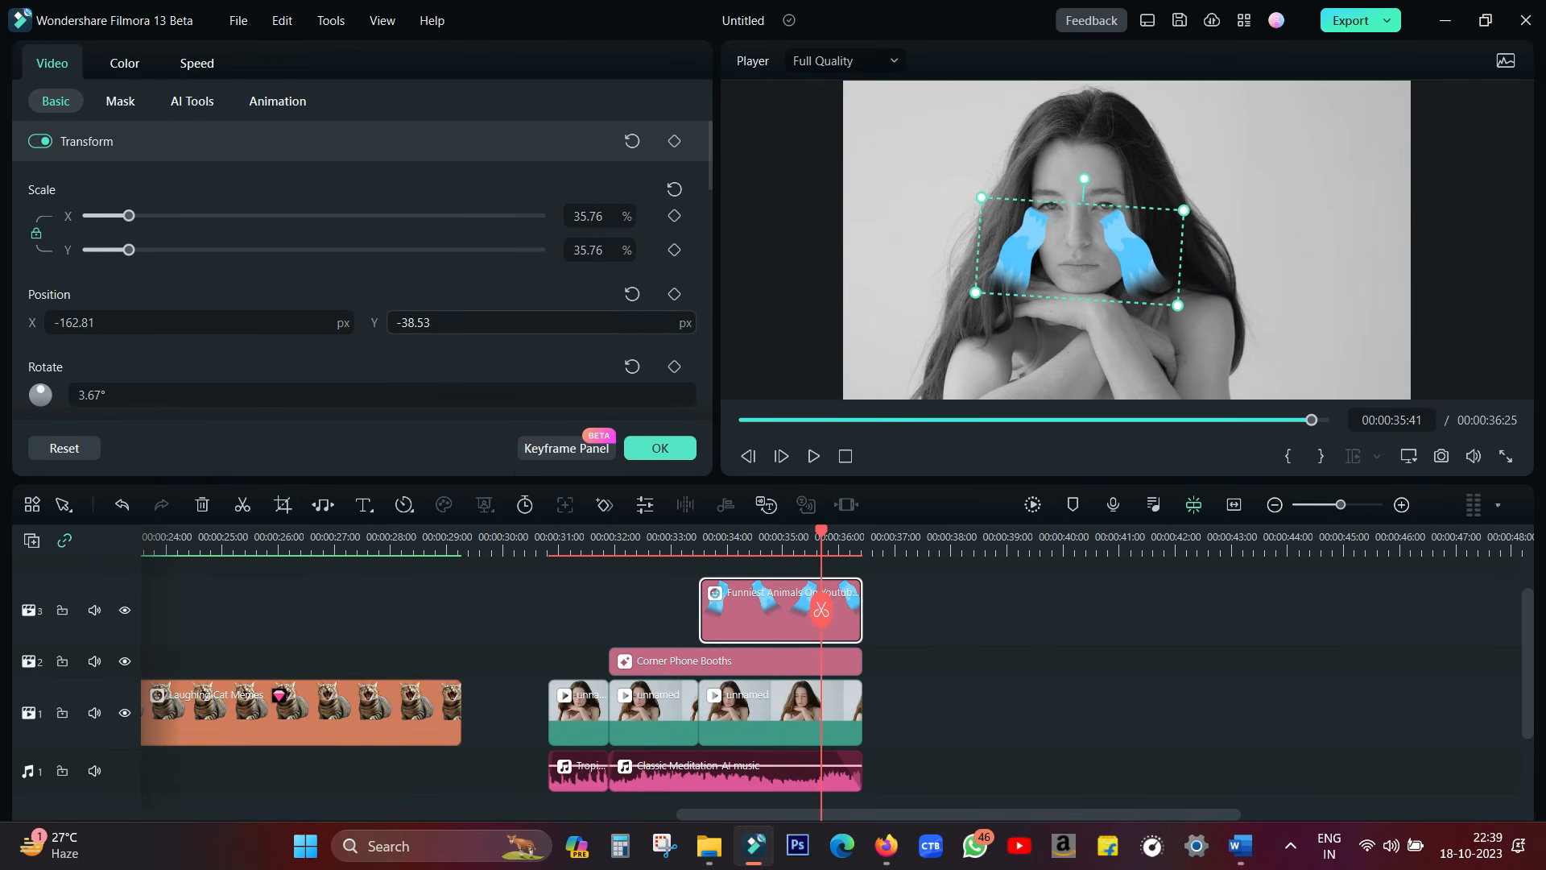
drag(129, 250, 123, 256)
drag(109, 324, 123, 324)
drag(407, 323, 427, 322)
click(815, 581)
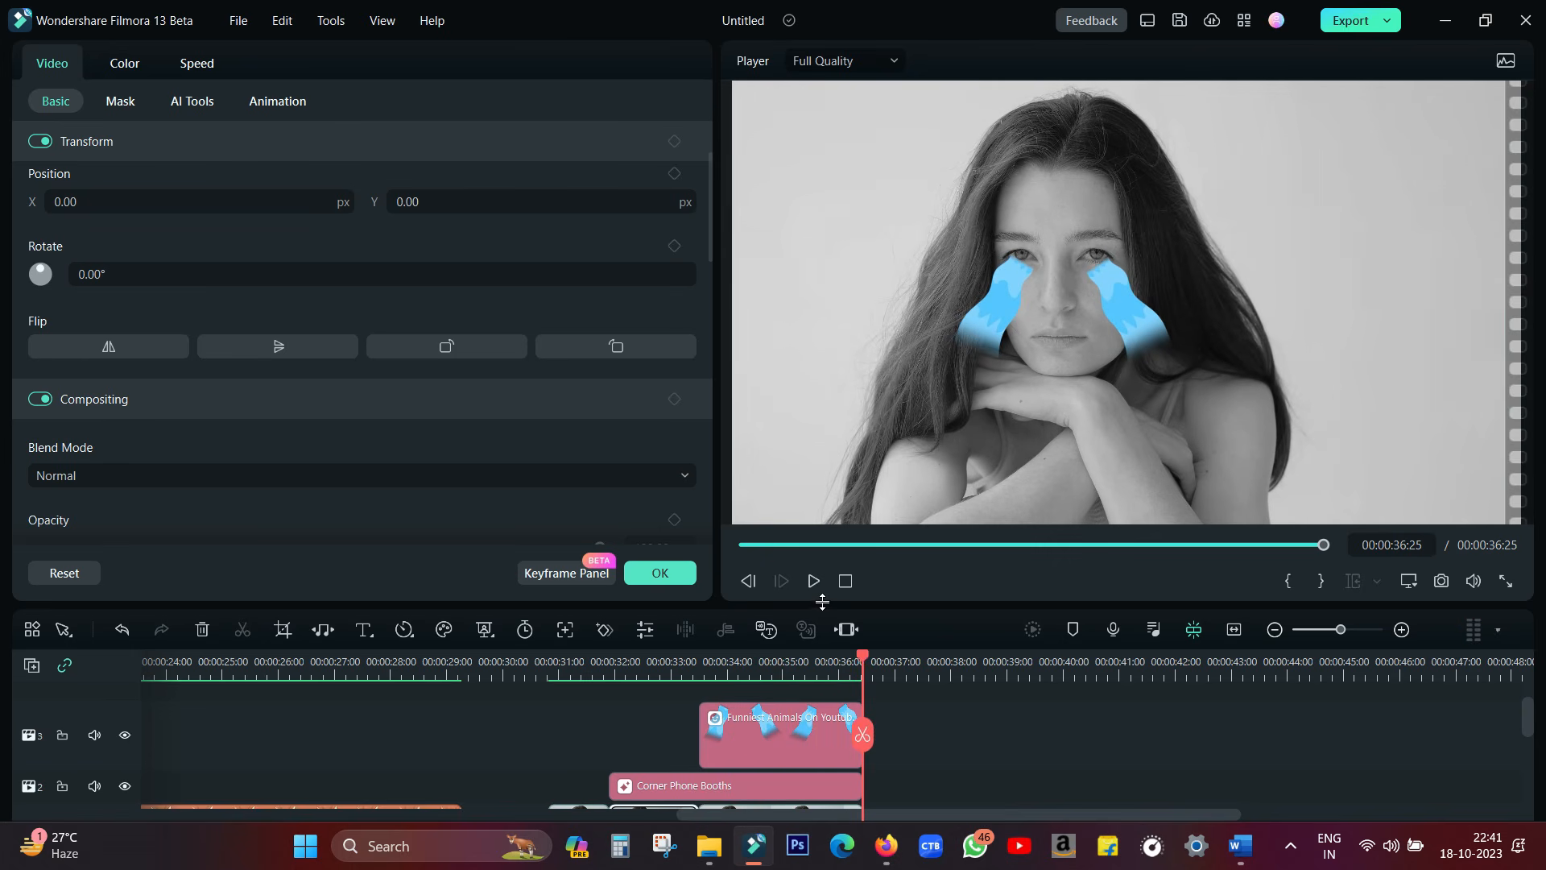
Search the stickers for "emoji"
drag(823, 606, 845, 435)
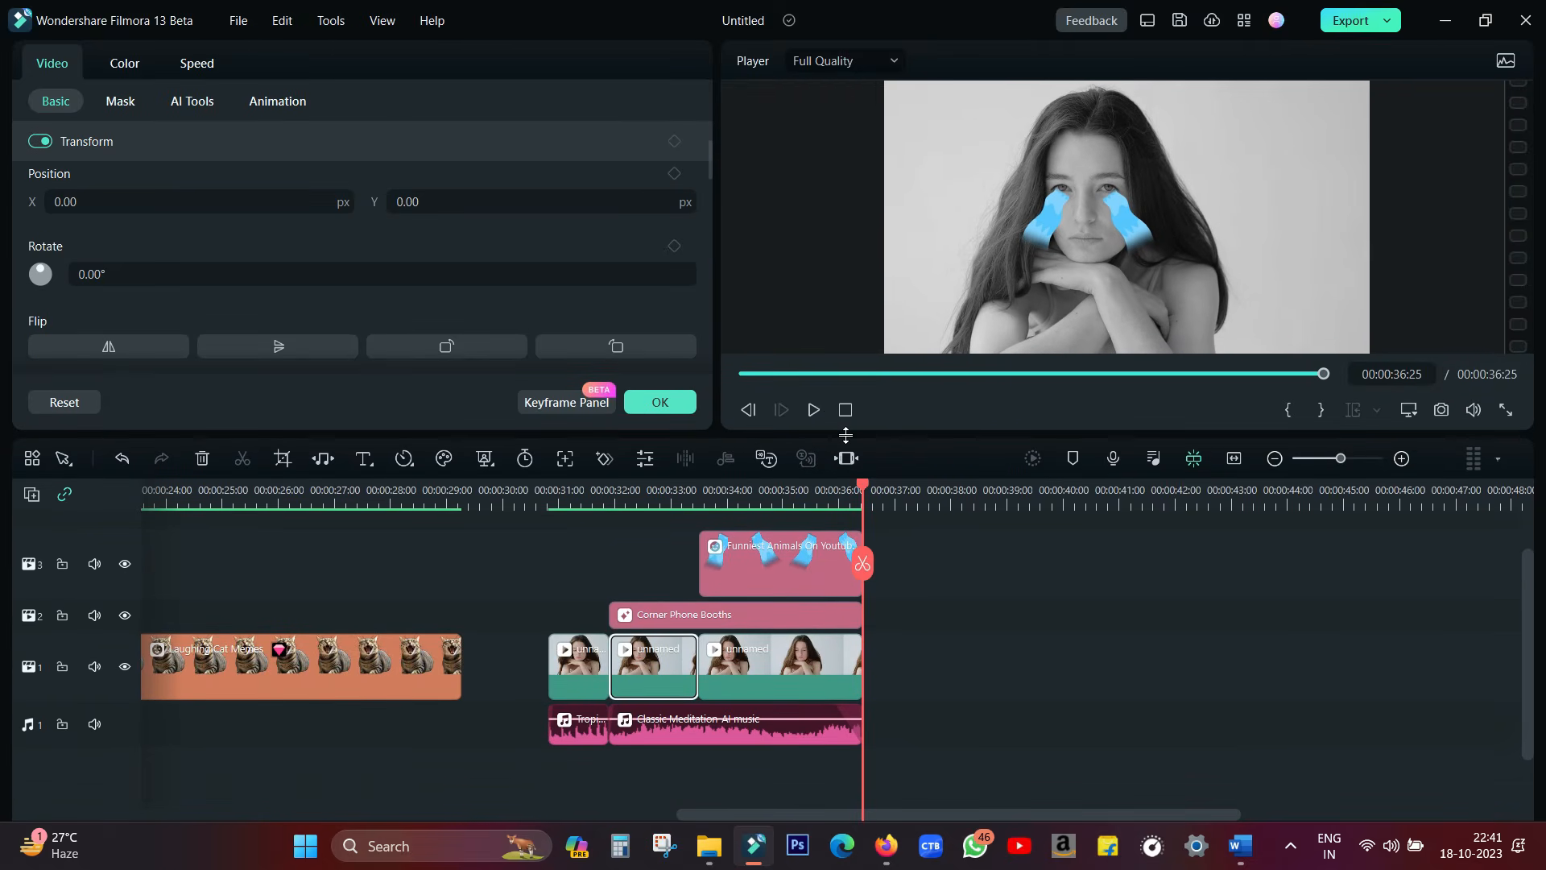
click(921, 577)
click(505, 68)
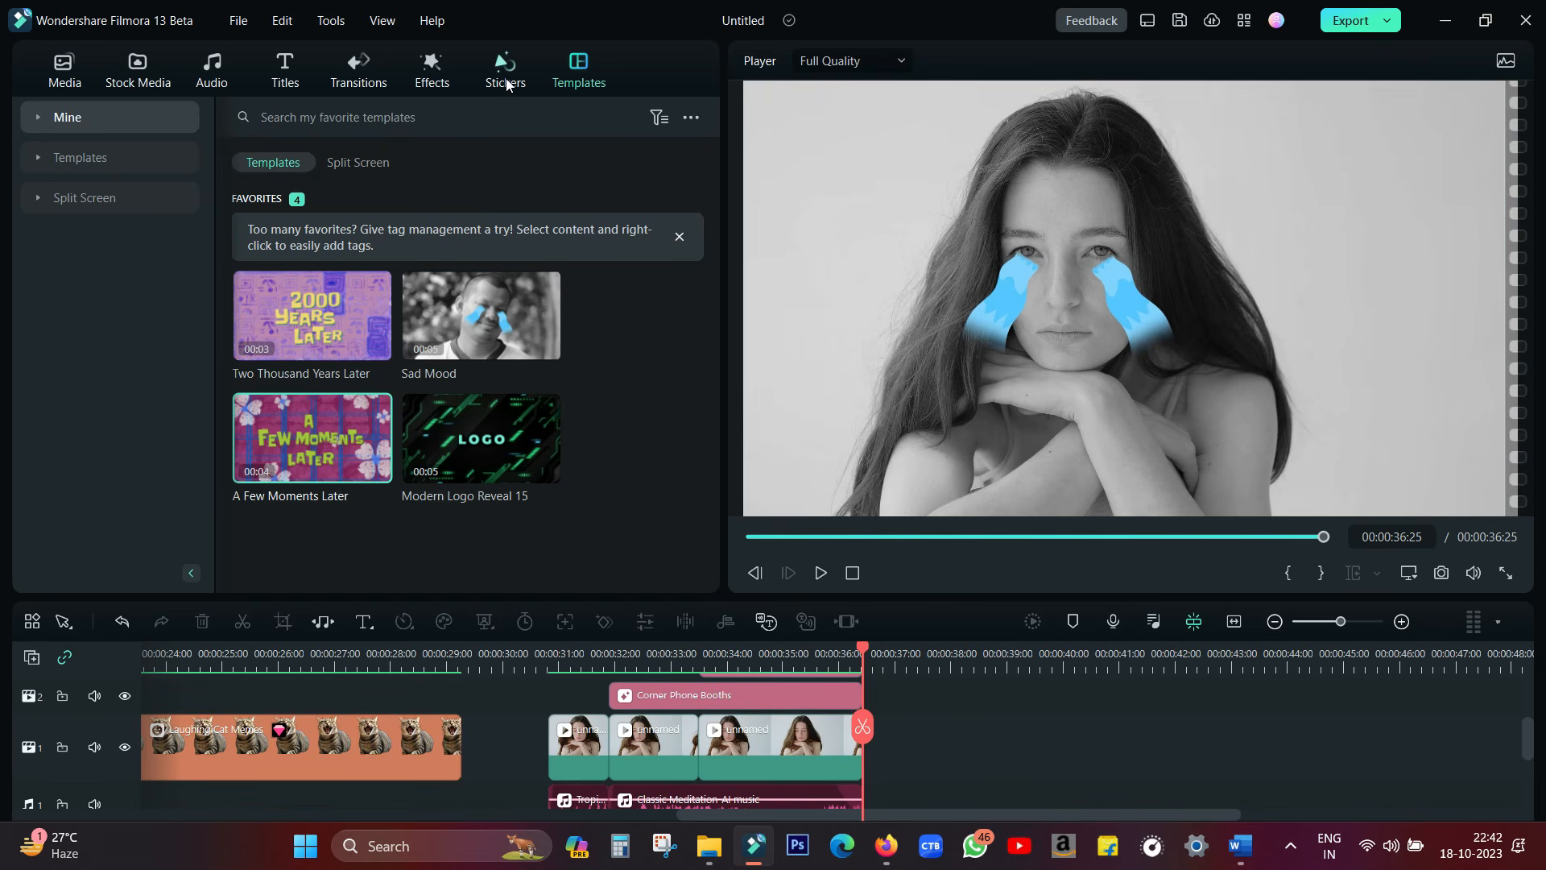
click(324, 115)
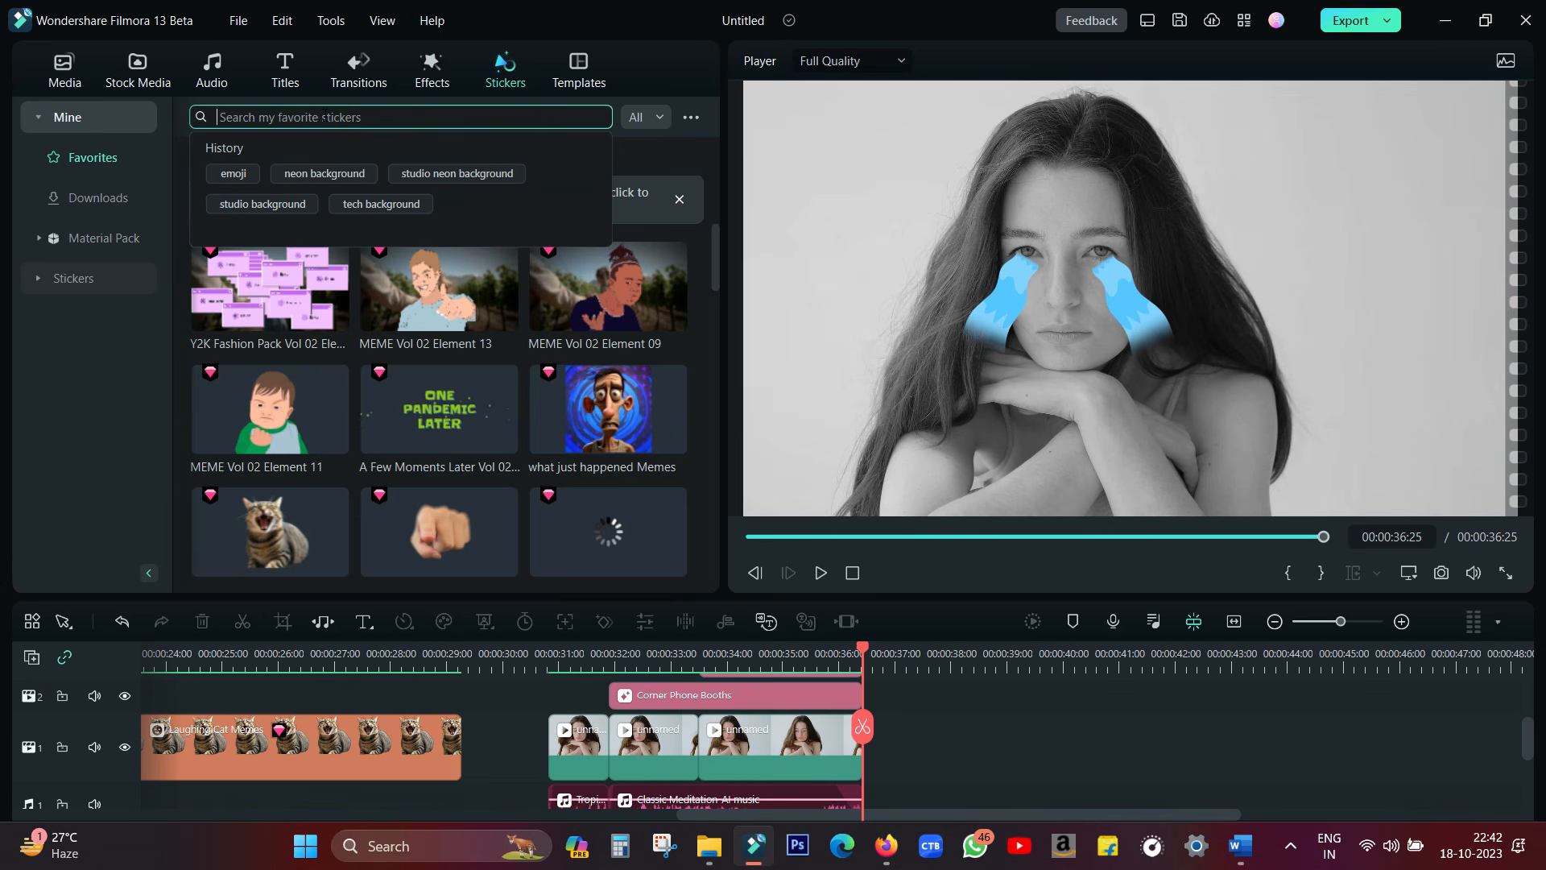
text(emoji)
key(Return)
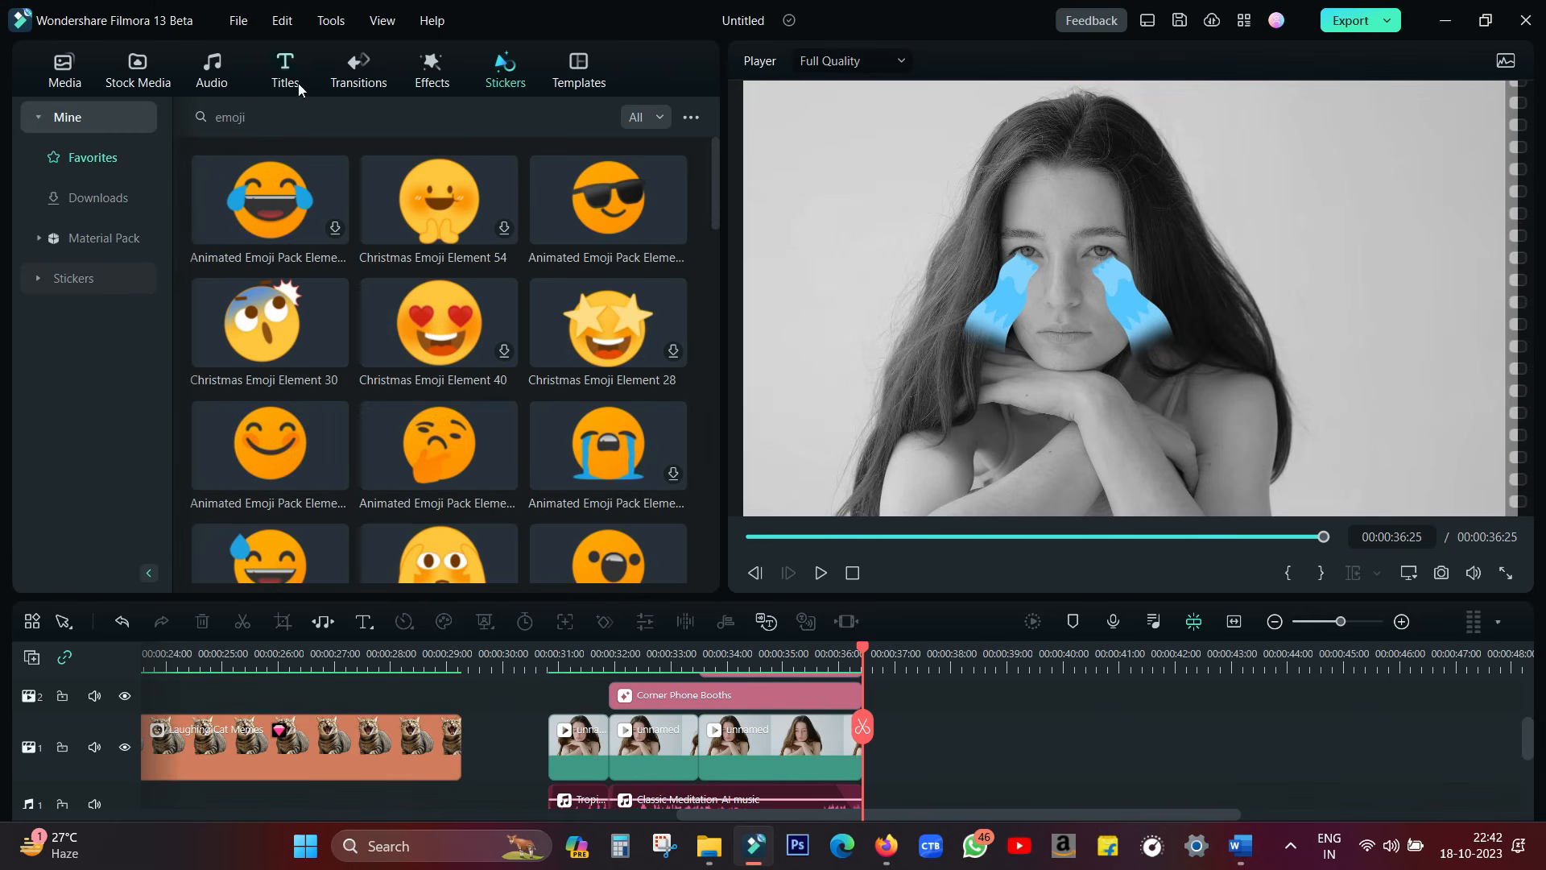
Preview the sunglasses emoji, browse the other emoji stickers including Christmas Emoji Element 28, and preview the Y2K Fashion Pack error-windows sticker in Pop Art
click(584, 203)
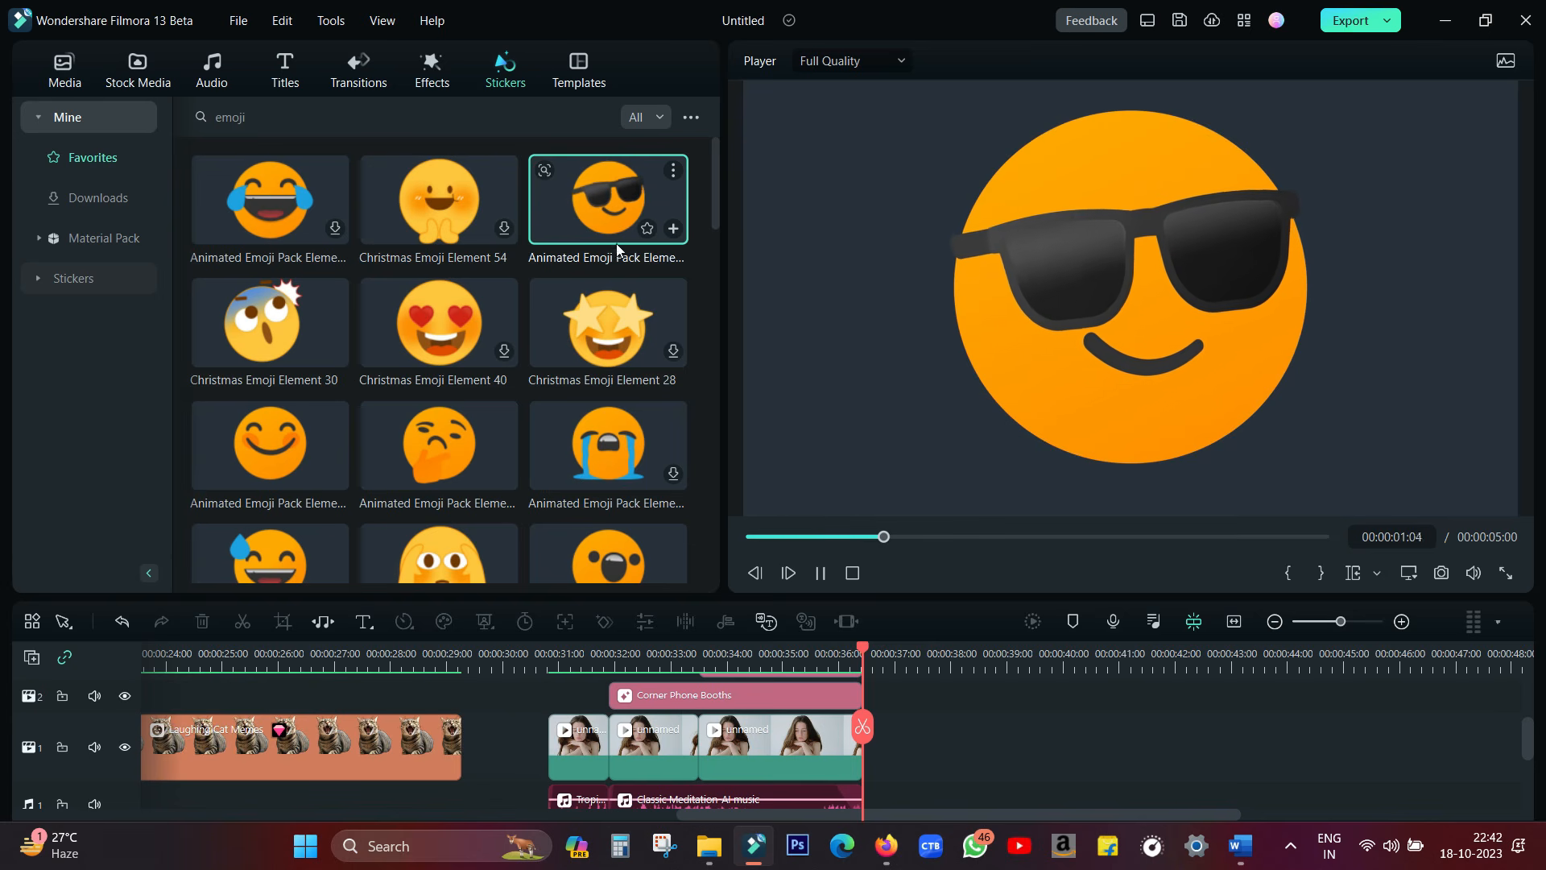
click(610, 326)
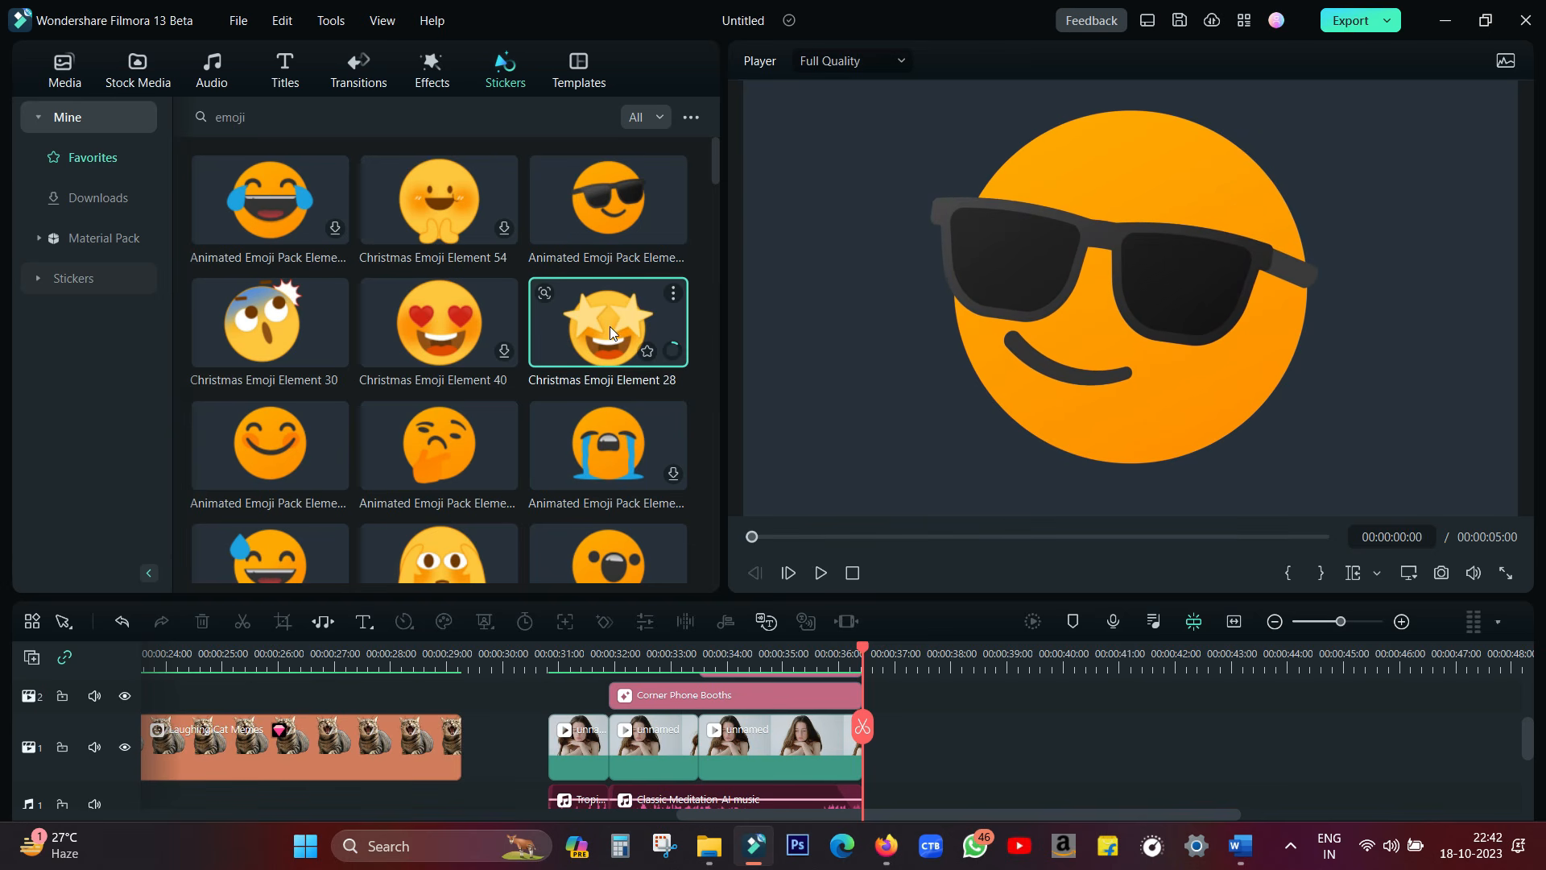
scroll(611, 326, down, 1)
scroll(610, 332, down, 3)
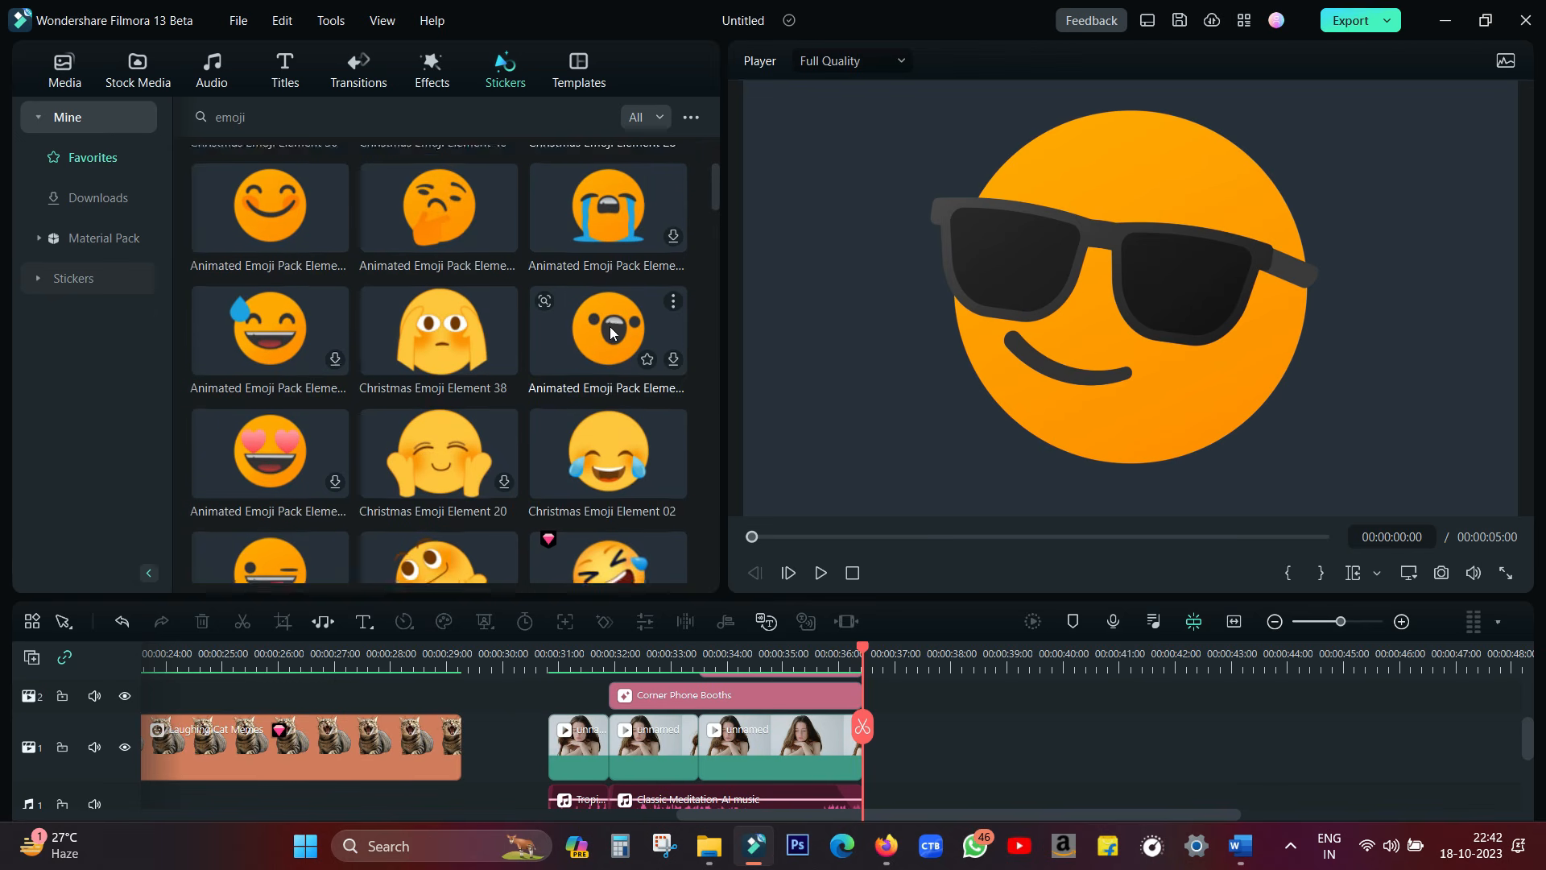
scroll(611, 332, down, 3)
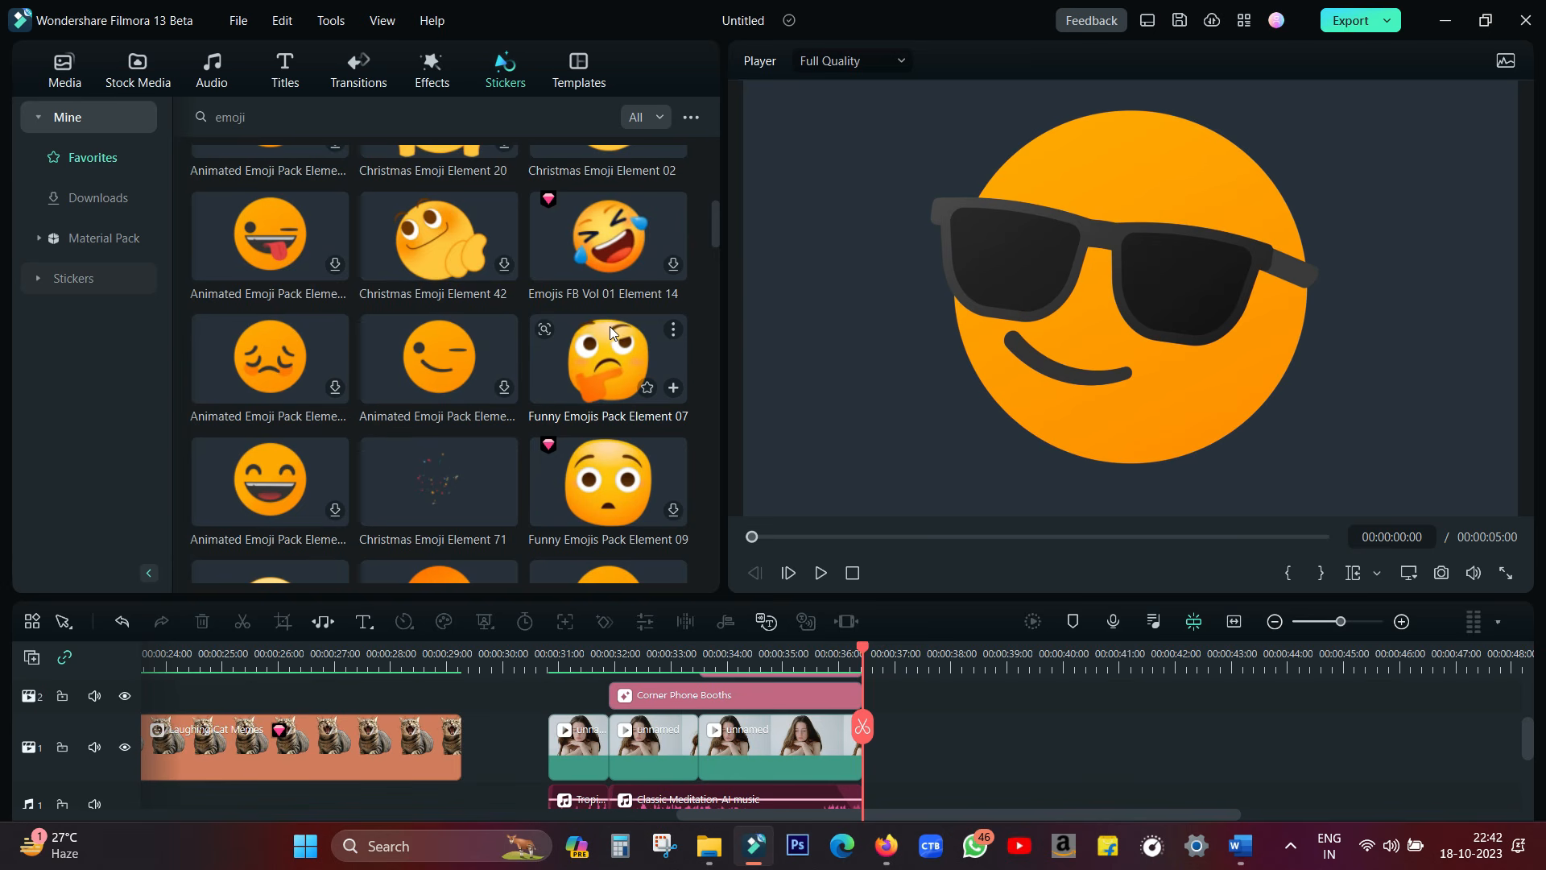
scroll(610, 330, down, 3)
scroll(610, 330, down, 5)
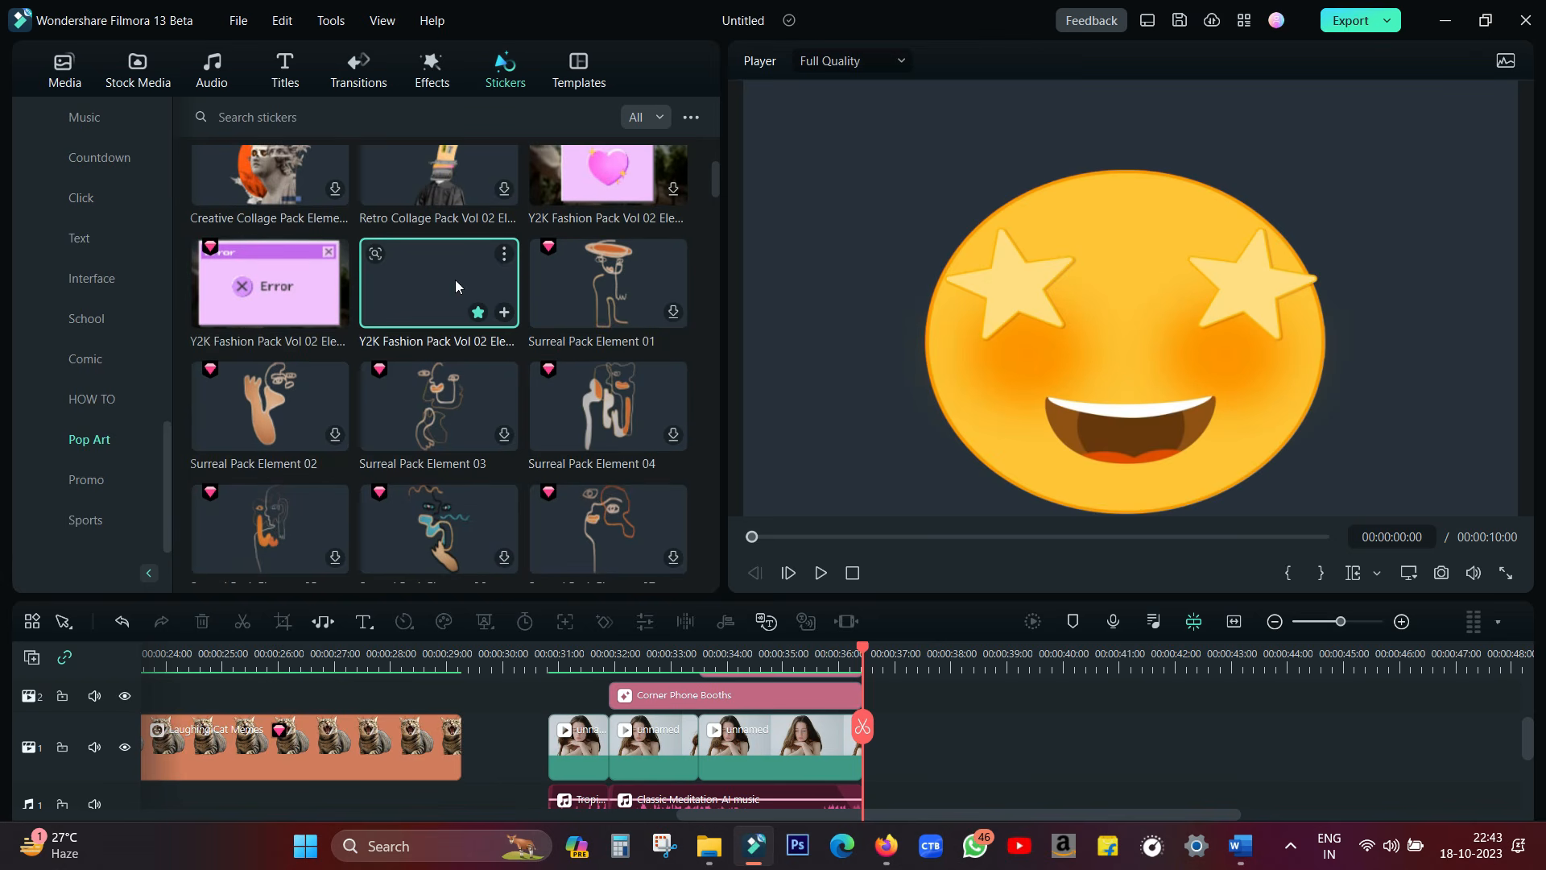
click(456, 280)
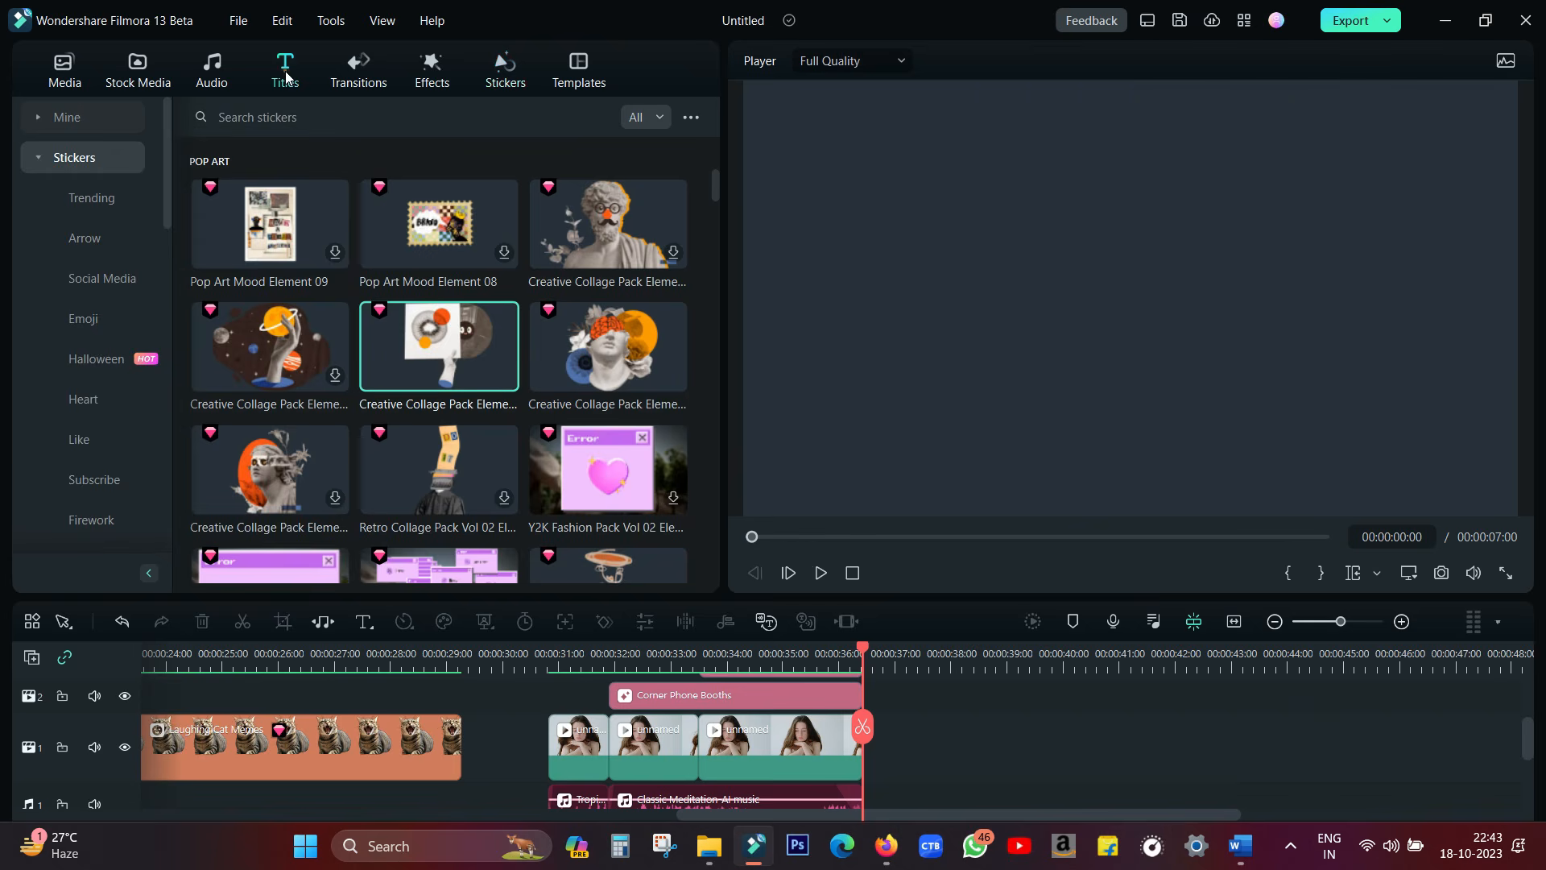
Preview the VFX Text titles Glowing Title 03, Neon Outlined and Glowing Title 05, and browse the rest of the category
click(285, 71)
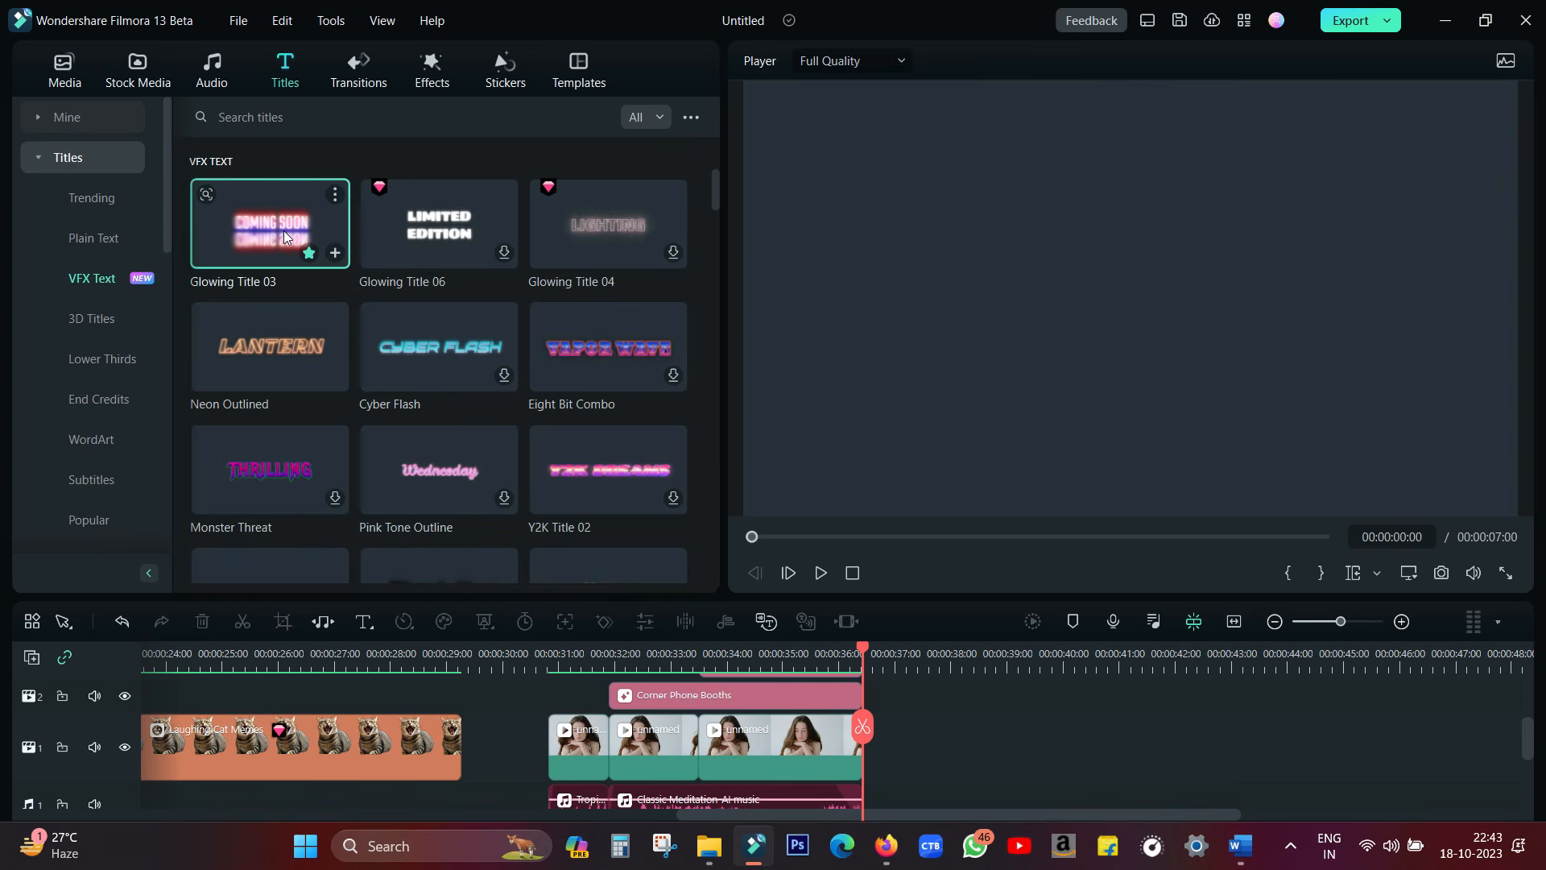
click(283, 230)
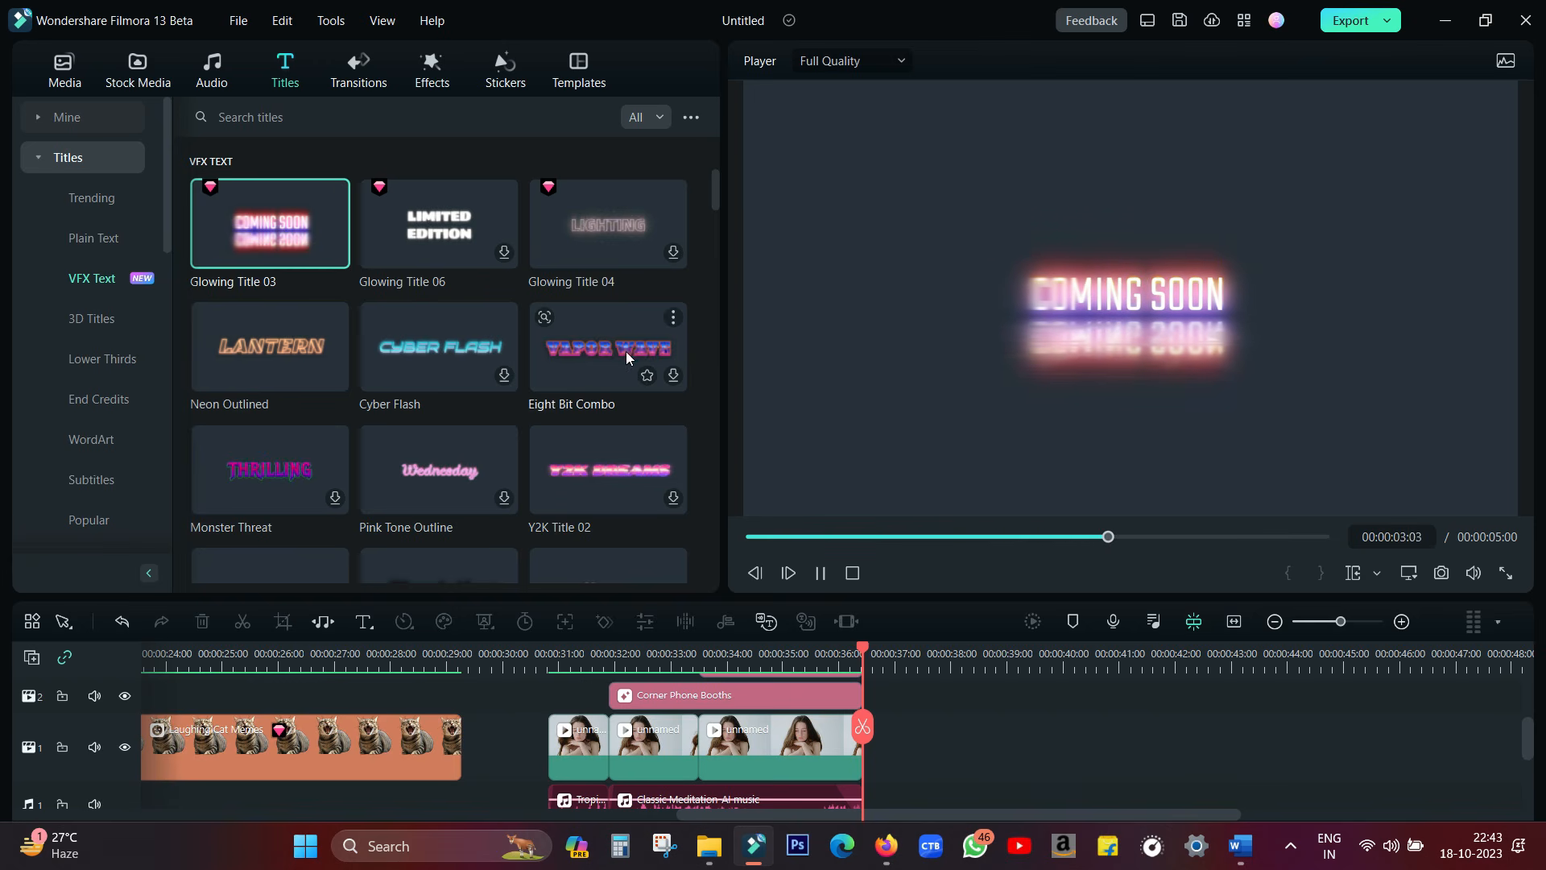
click(274, 345)
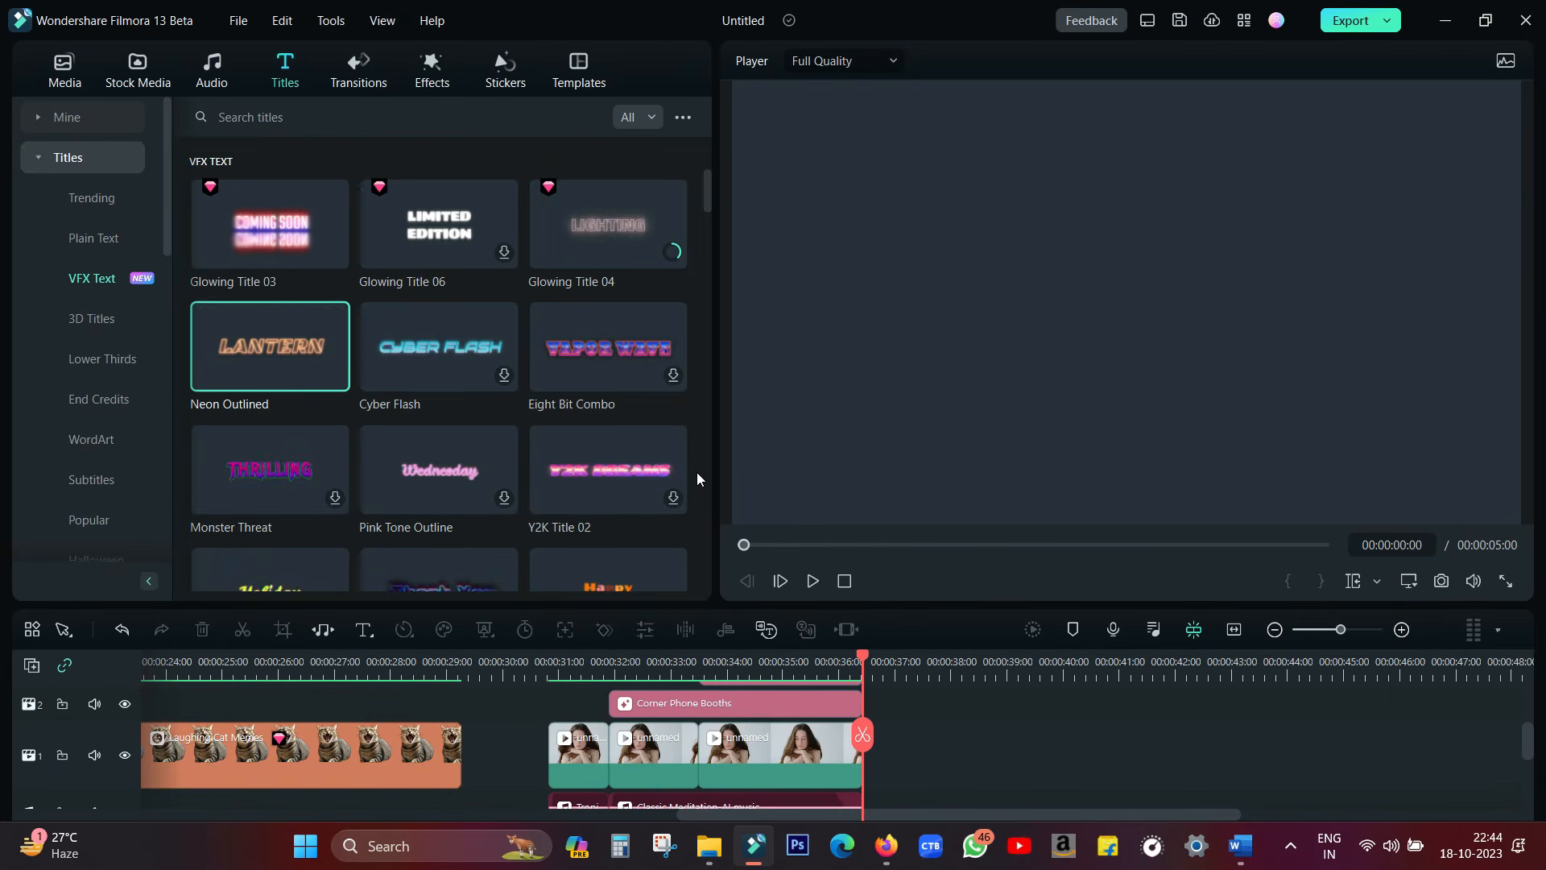
scroll(697, 472, down, 4)
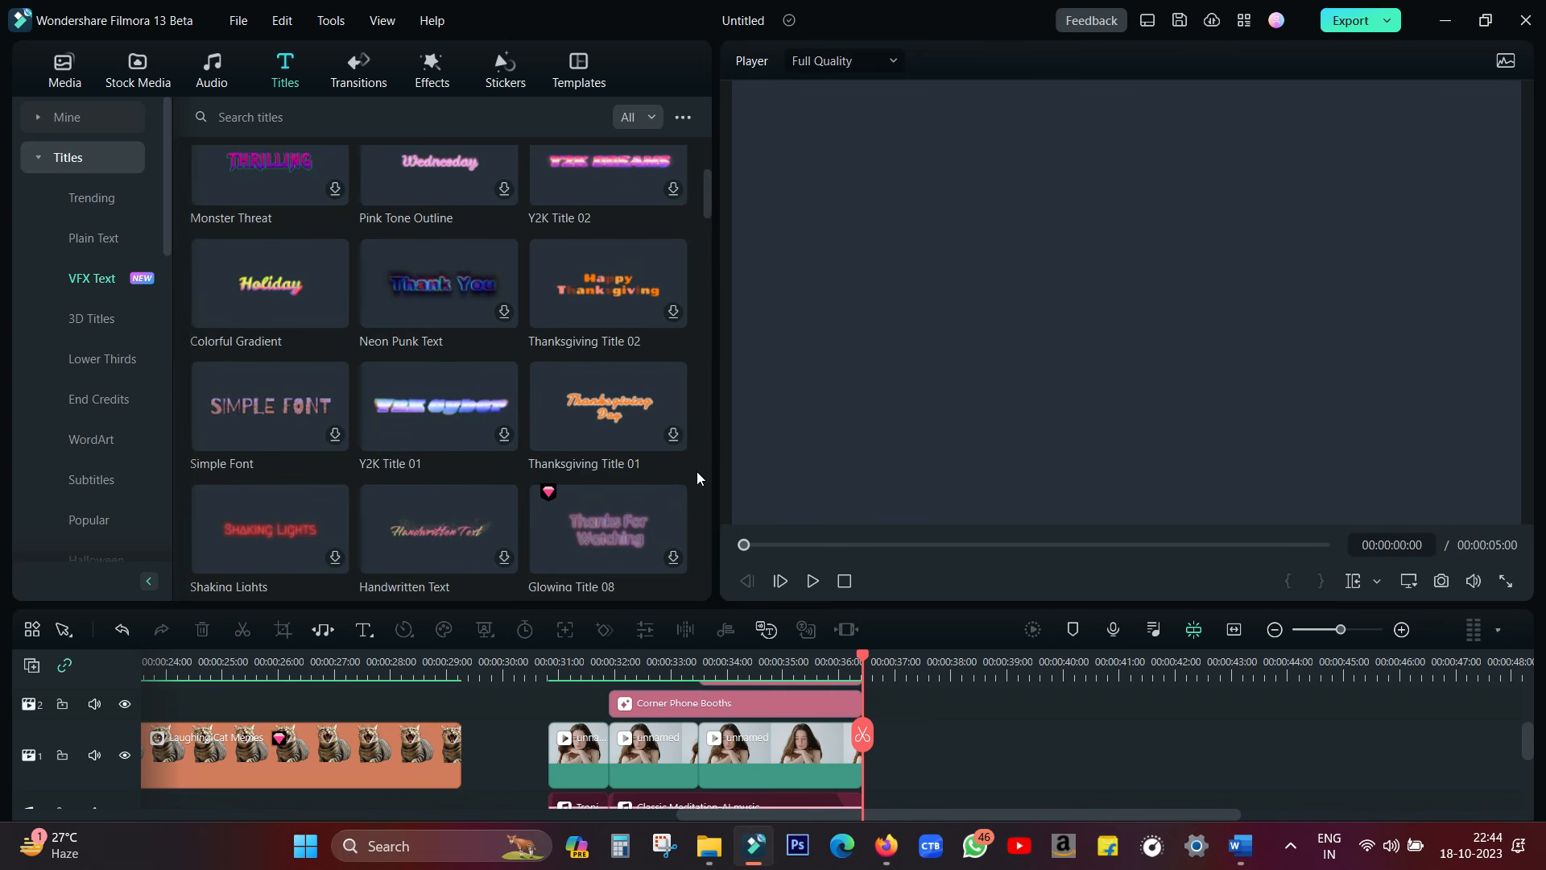
scroll(697, 471, down, 5)
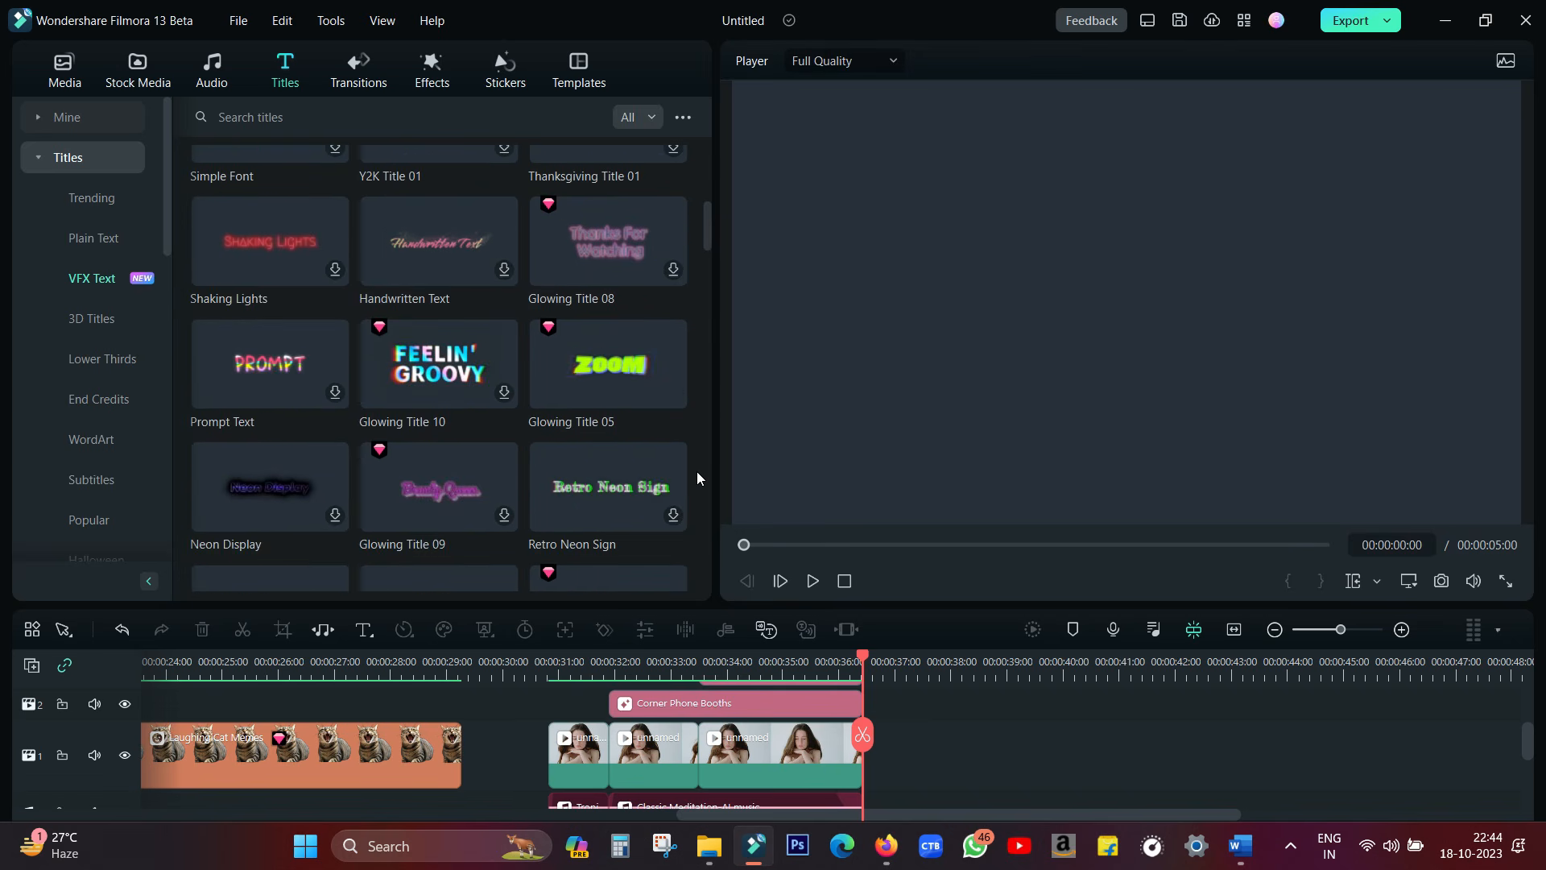
click(615, 209)
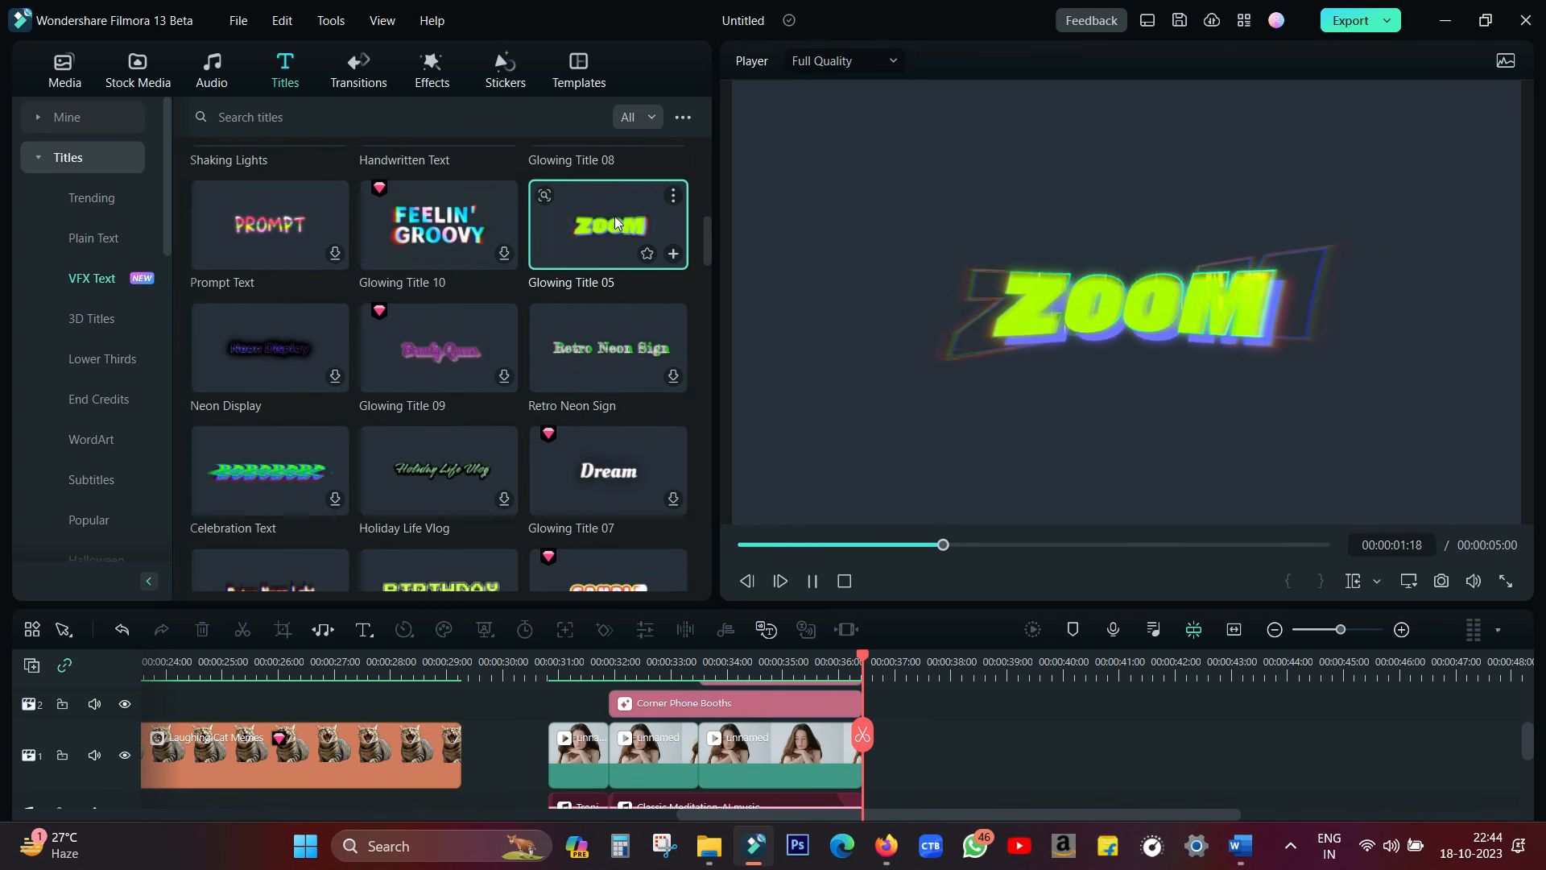
scroll(615, 216, down, 3)
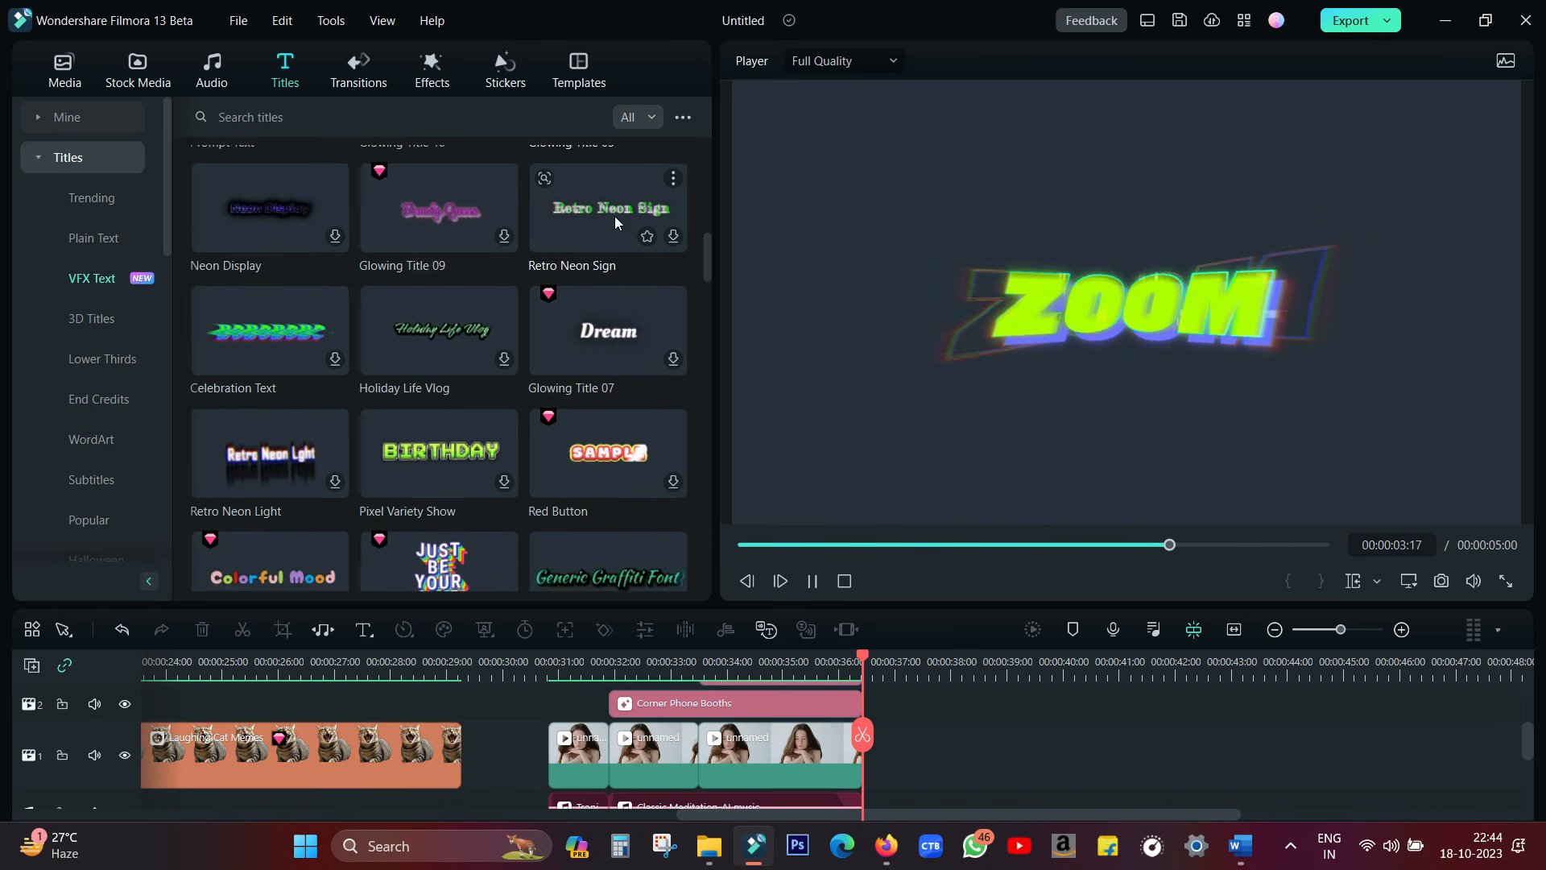
scroll(615, 216, down, 2)
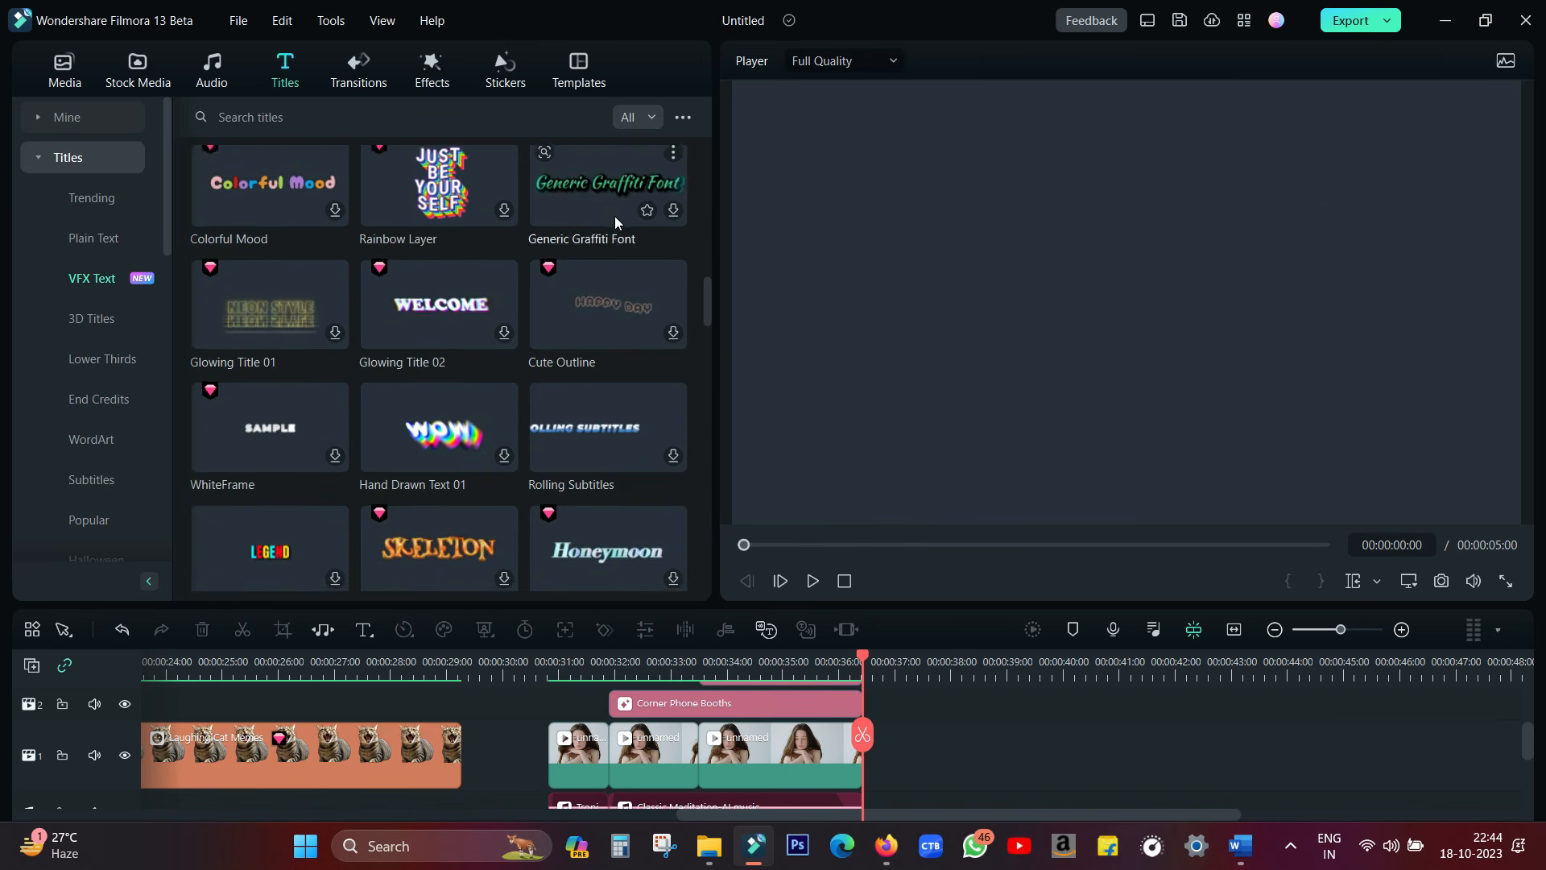
scroll(615, 215, down, 3)
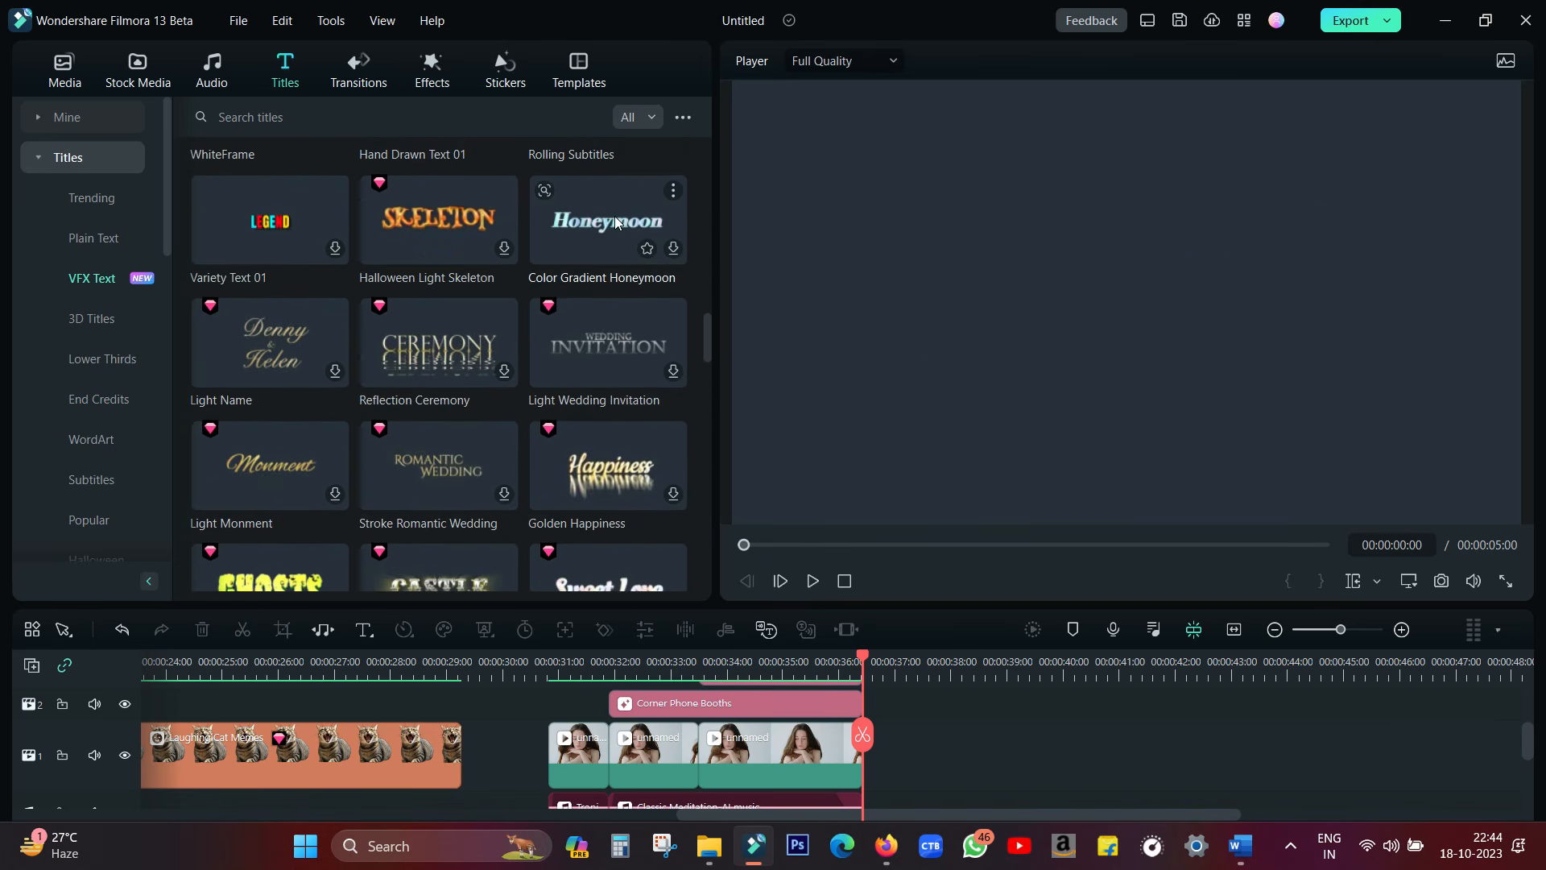
scroll(615, 216, down, 3)
scroll(615, 215, down, 5)
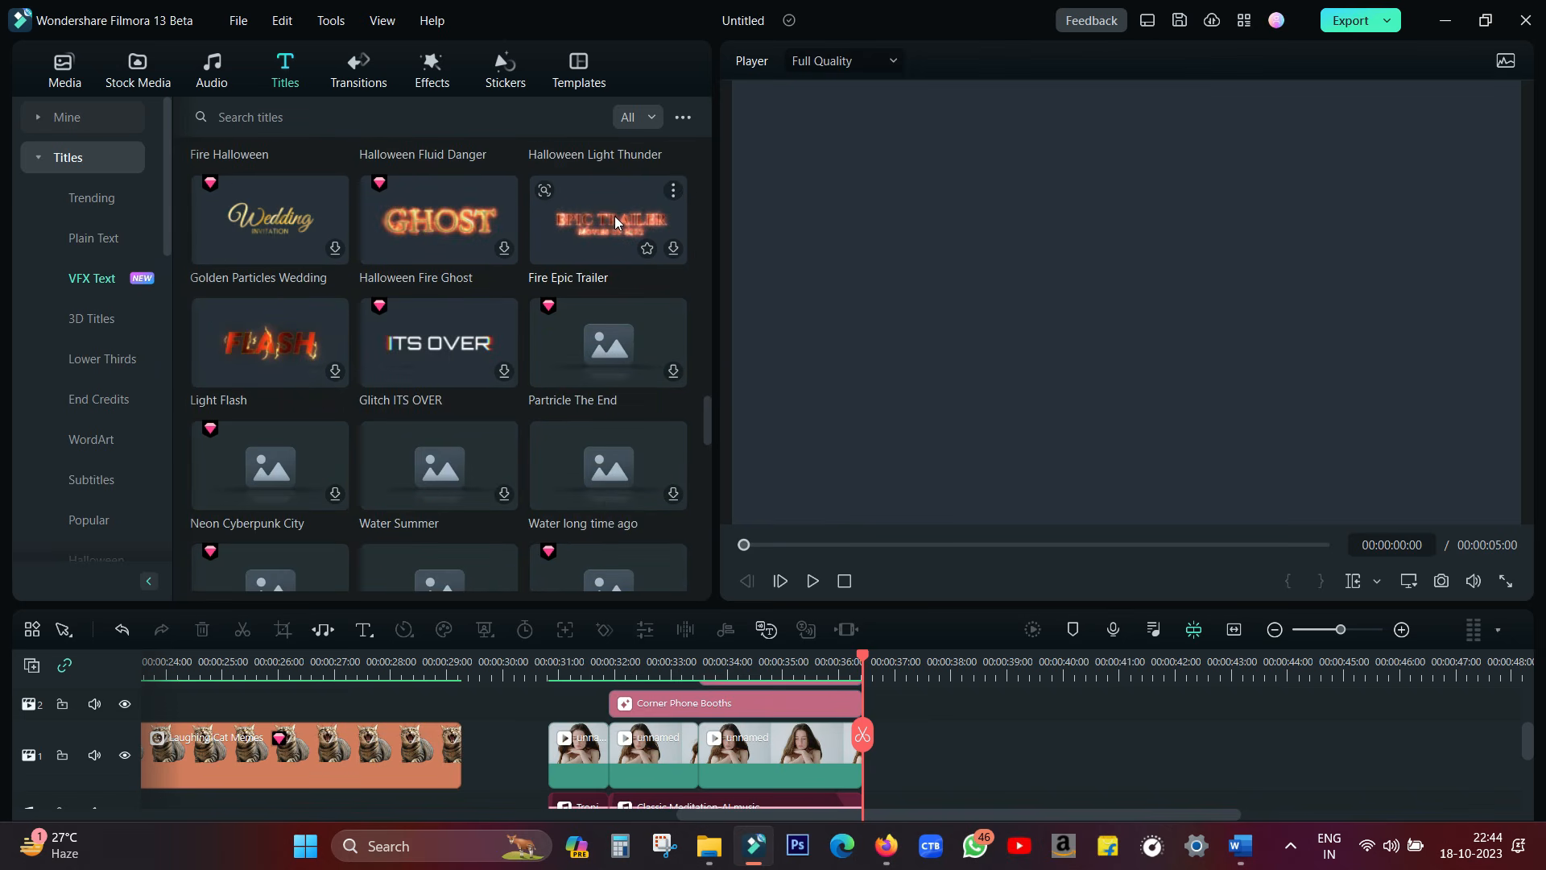